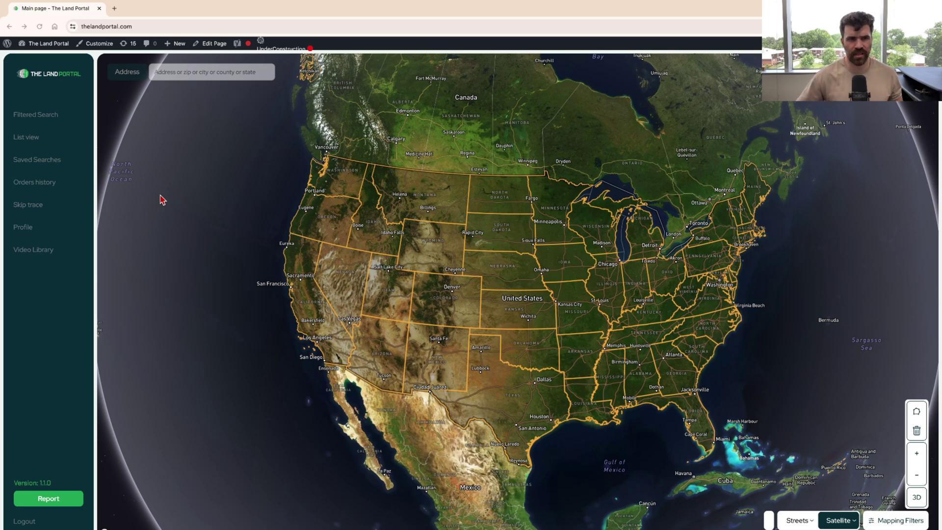
Step: Open the filtered search and restrict it to vacant lots with no structures
left_click(36, 115)
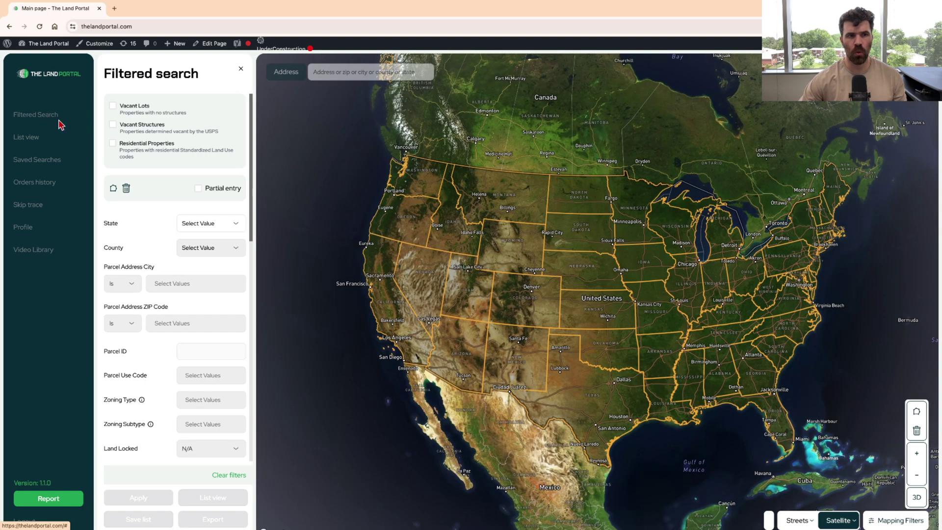
left_click(113, 107)
left_click(113, 107)
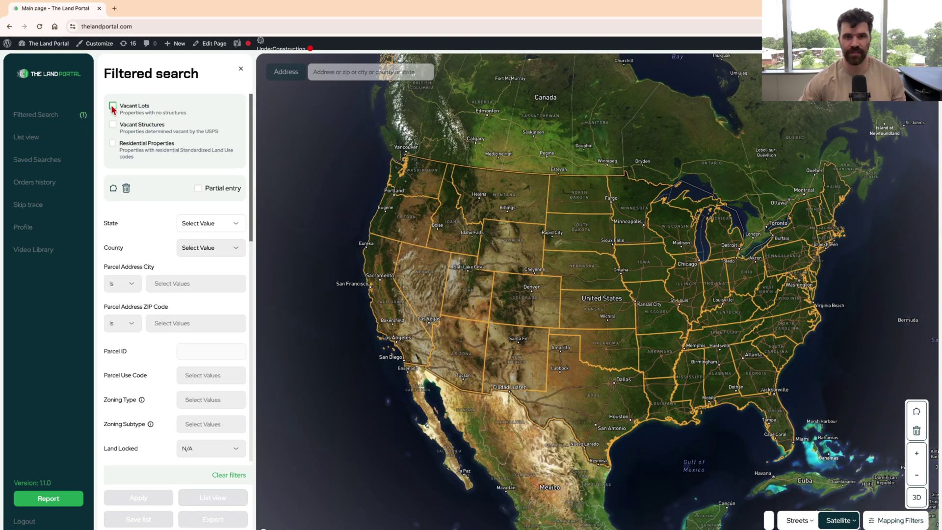
left_click(113, 107)
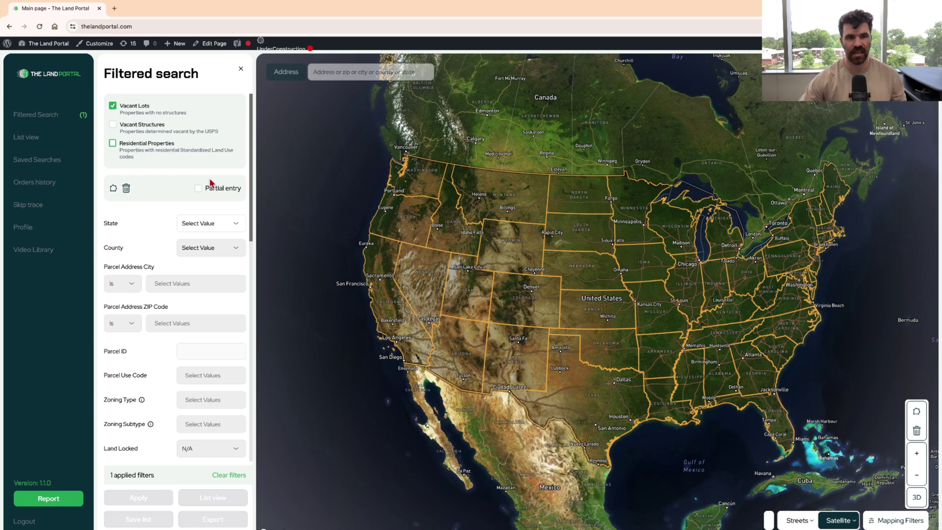
Step: Limit the search location to the state of Georgia and Macon County
left_click(230, 226)
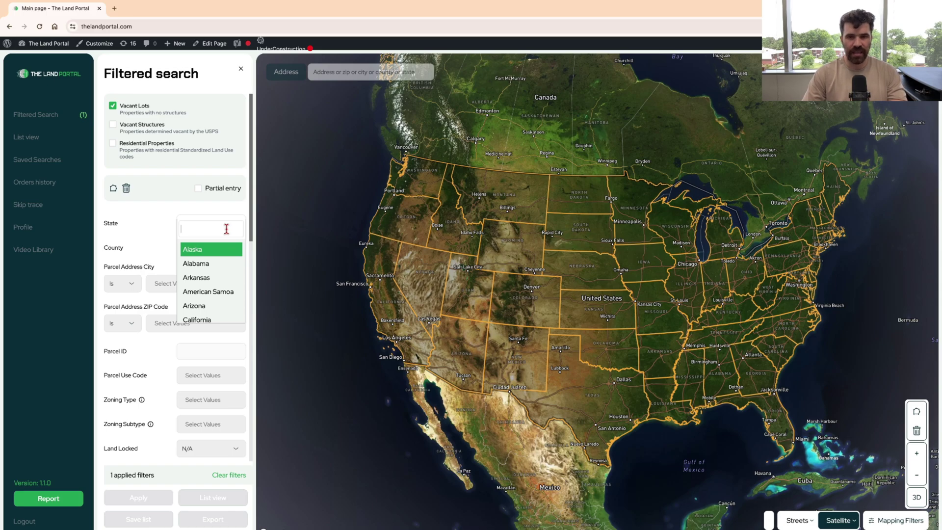
type("ge")
key("Return")
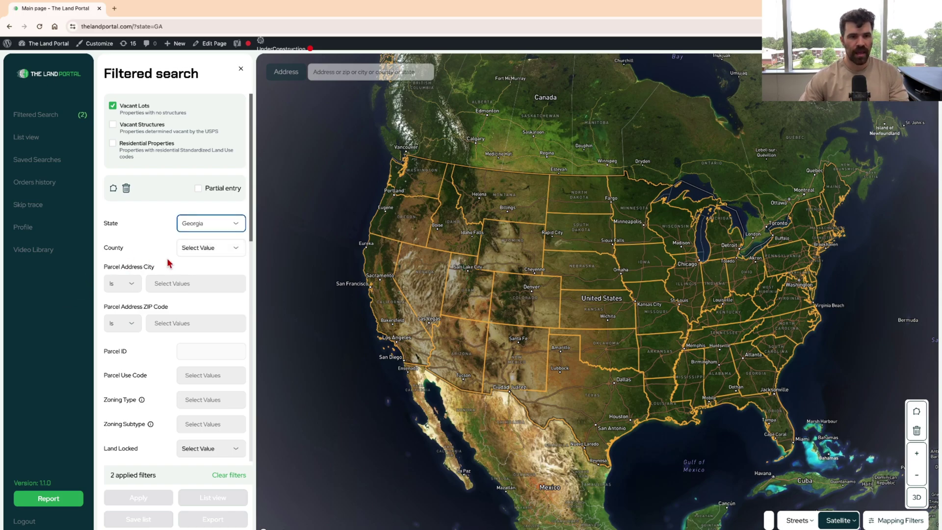
left_click(194, 248)
type("macon")
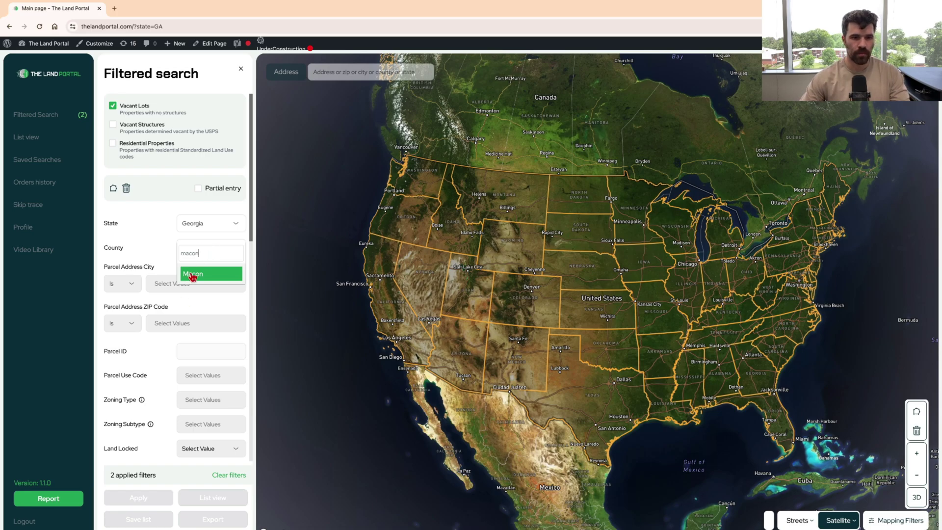
left_click(193, 274)
Step: Set the minimum parcel size to 5 acres and apply the filters
scroll(178, 326, "down", 6)
left_click(191, 197)
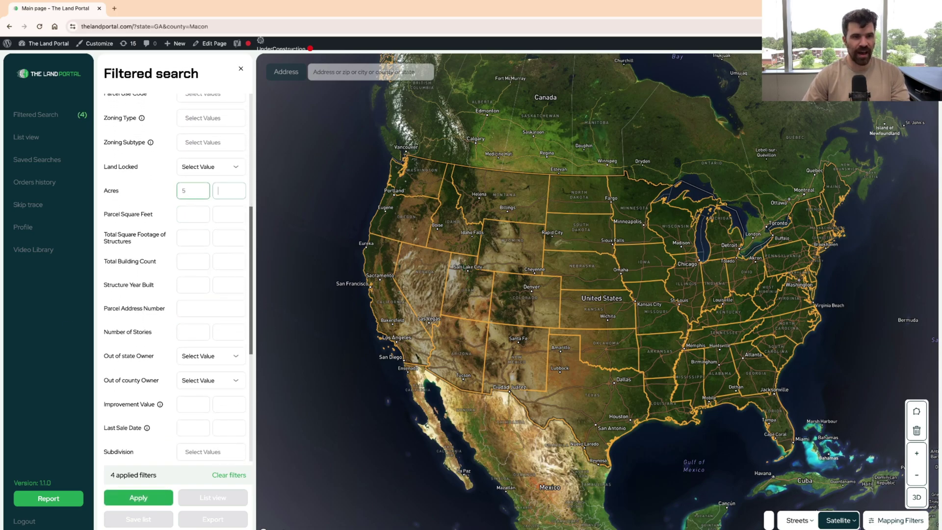
key("Tab")
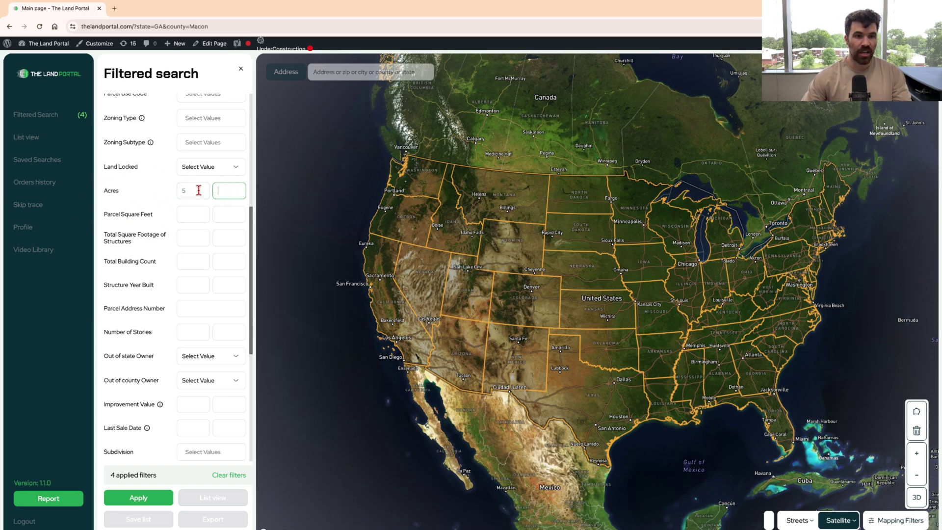
left_click(153, 498)
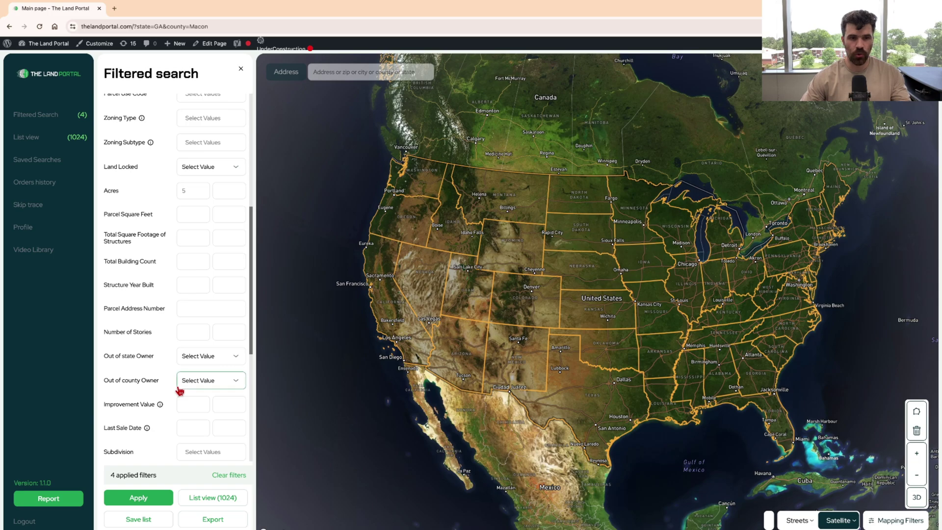
Step: Set the Land Locked filter to Yes and apply it to the search
scroll(178, 390, "up", 1)
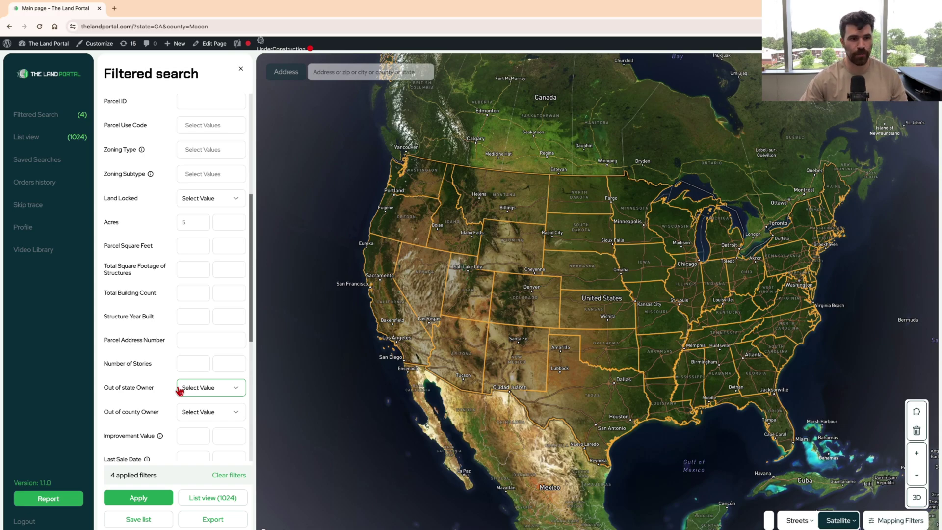
scroll(218, 289, "down", 2)
scroll(219, 290, "down", 4)
scroll(198, 328, "up", 9)
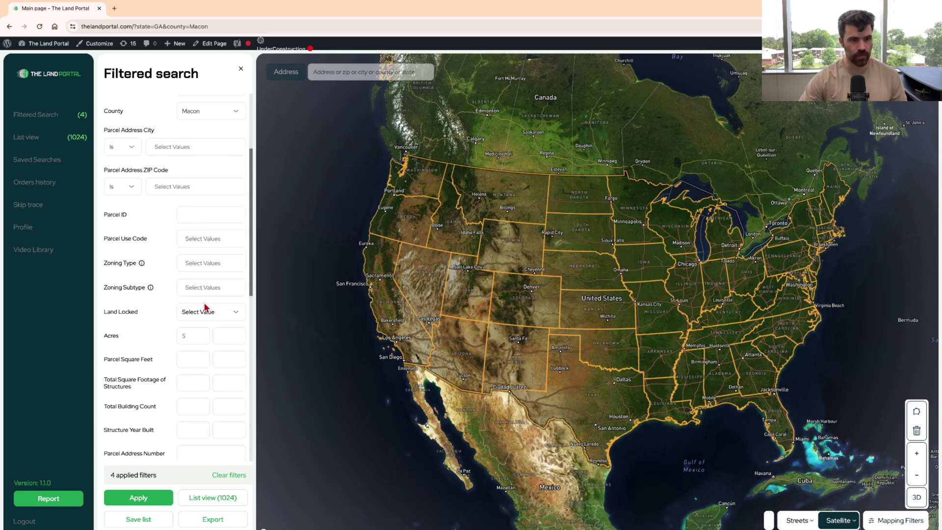
scroll(205, 307, "down", 2)
left_click(204, 253)
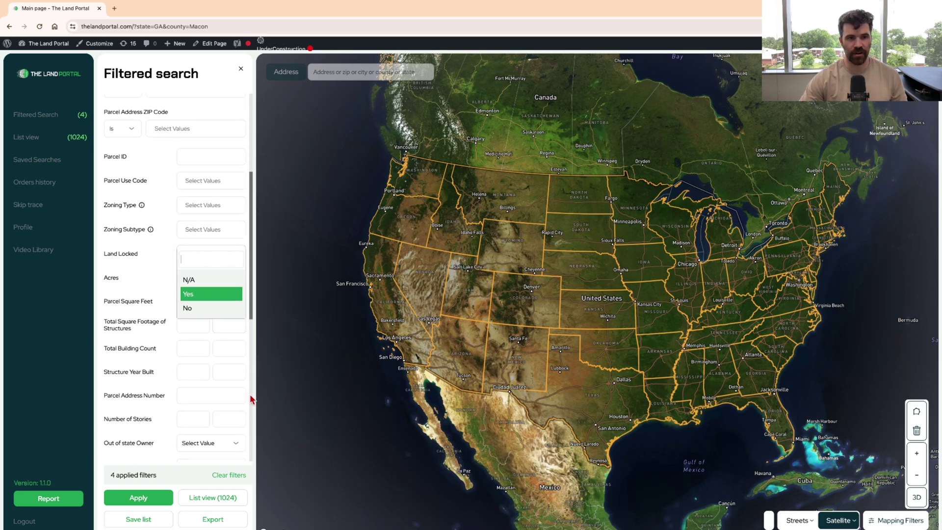
left_click(195, 295)
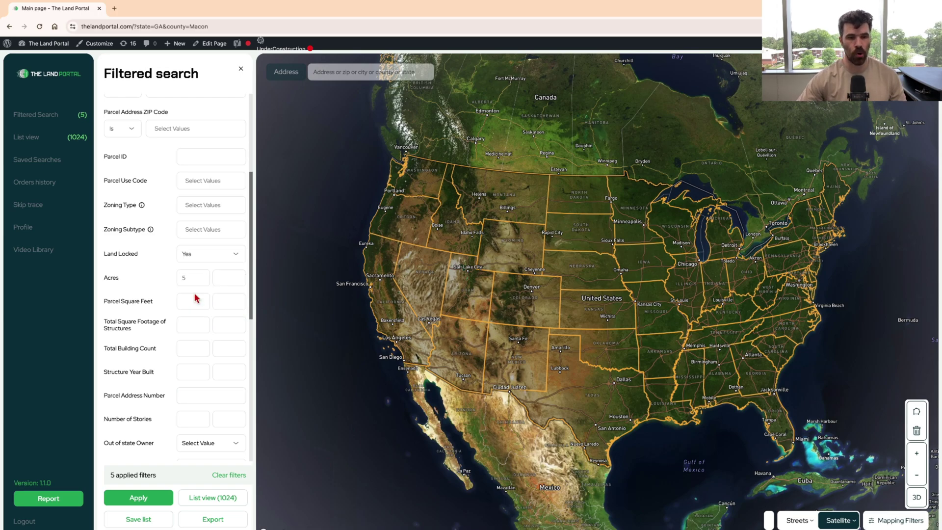
left_click(139, 497)
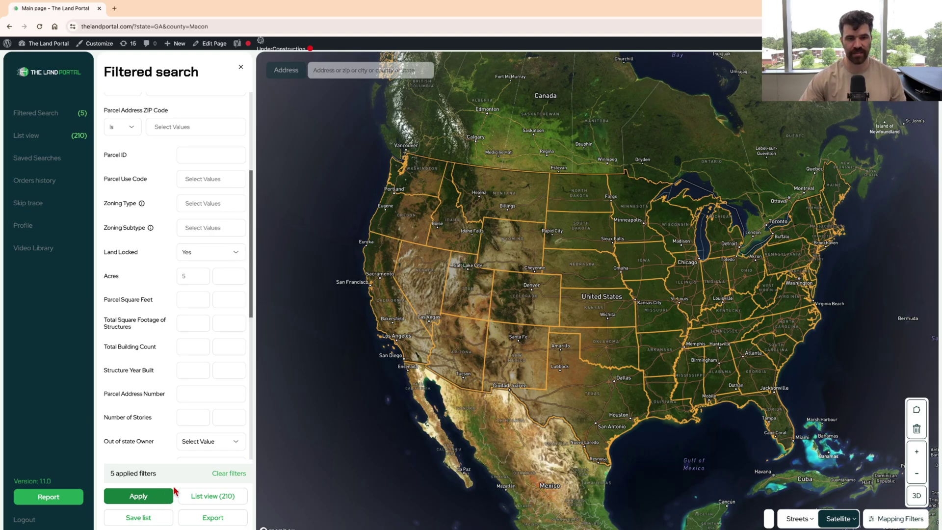
Step: Open the list of matching landlocked parcels and show them as markers on the map
left_click(195, 493)
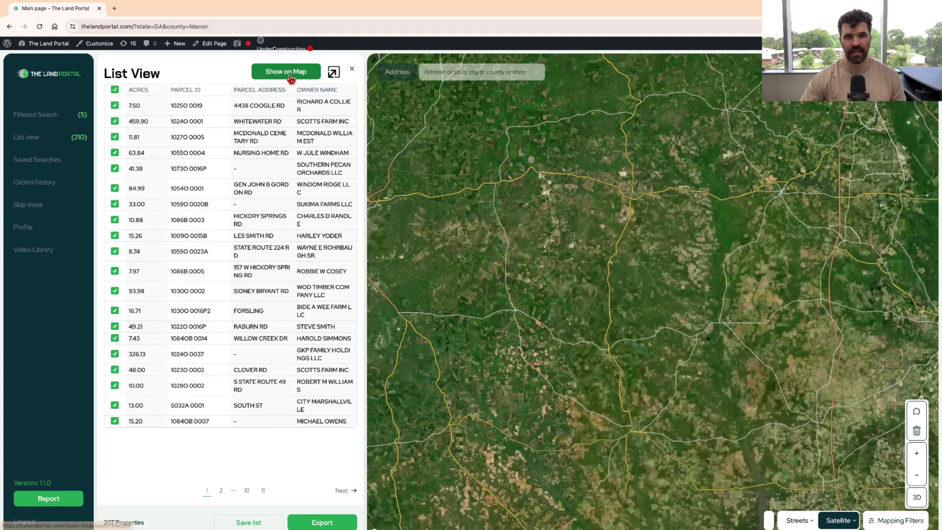
left_click(291, 78)
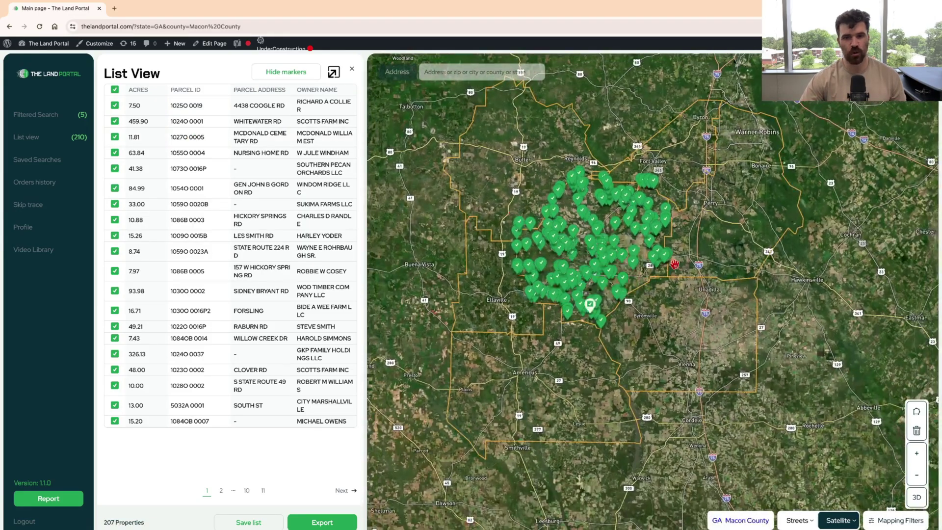
left_click(675, 264)
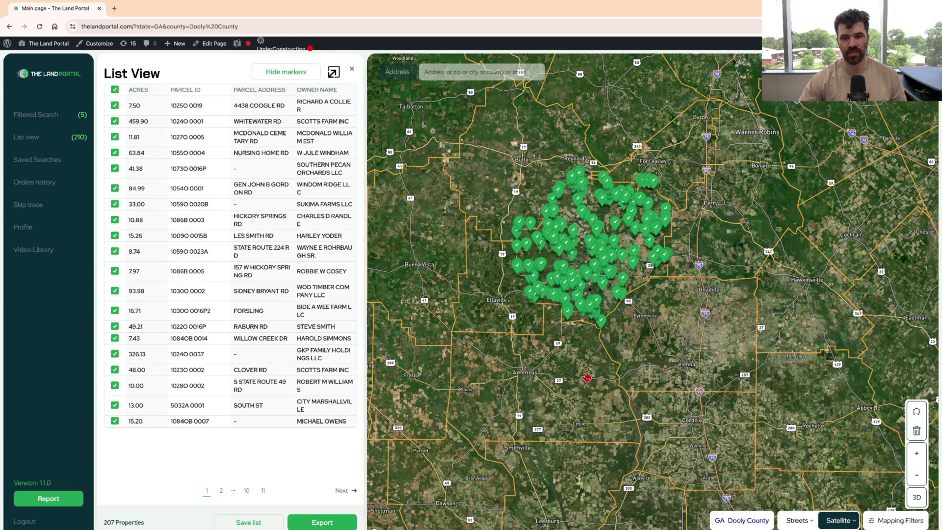
Step: Close the list and examine a marked parcel in southern Macon County, checking its boundaries against the Flint River and nearest road
mouse_move(587, 319)
scroll(587, 320, "up", 15)
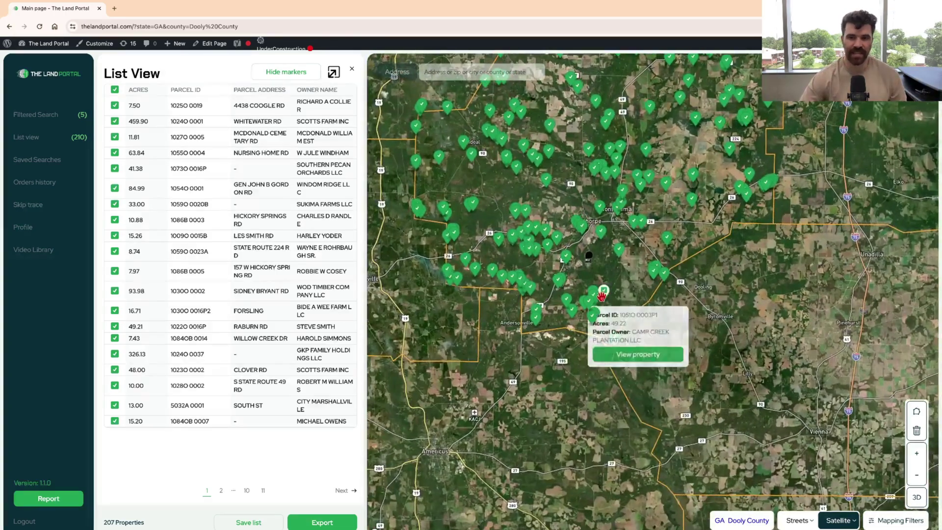
scroll(586, 312, "down", 10)
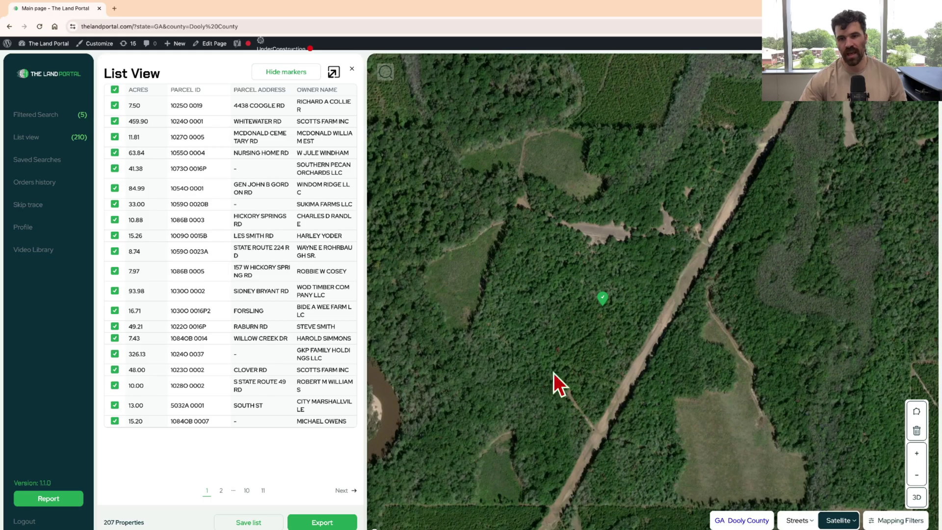
scroll(626, 320, "up", 3)
scroll(571, 313, "up", 3)
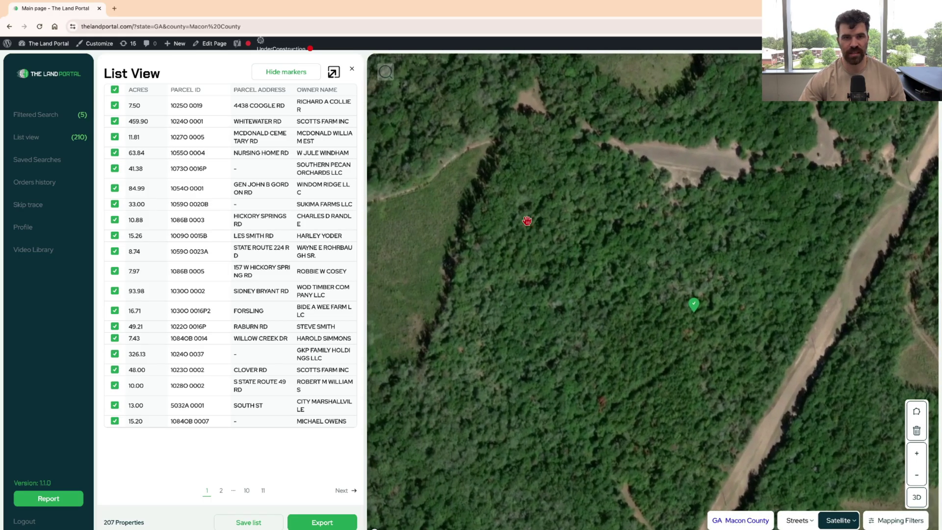
left_click(352, 69)
scroll(518, 216, "down", 5)
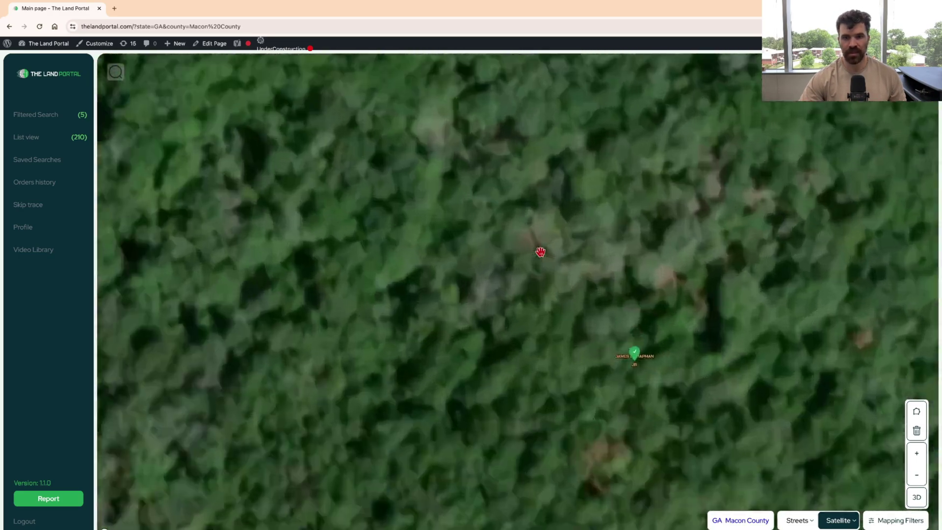
scroll(539, 252, "down", 2)
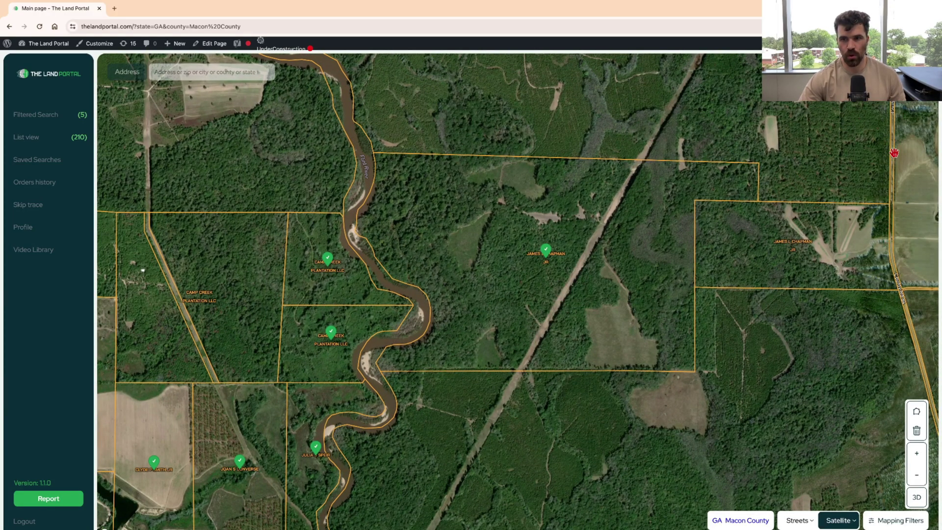
left_click_drag(351, 293, 451, 296)
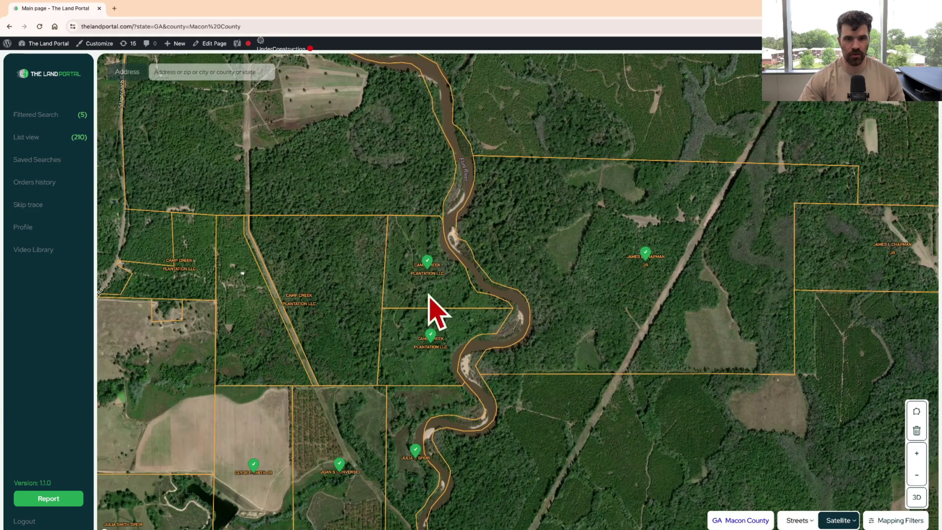
Step: Examine more marked landlocked parcels along the river near Oglethorpe and Montezuma for their boundaries and road access
scroll(466, 237, "down", 10)
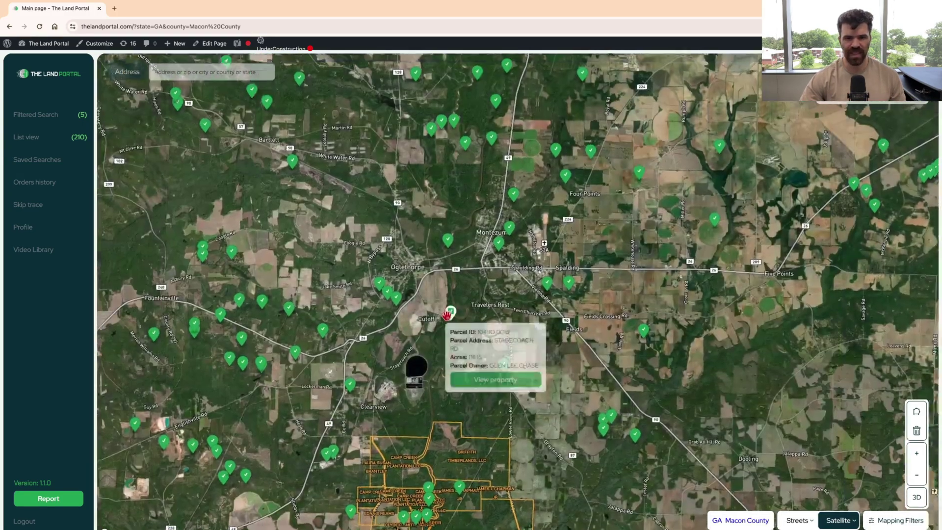
left_click(449, 313)
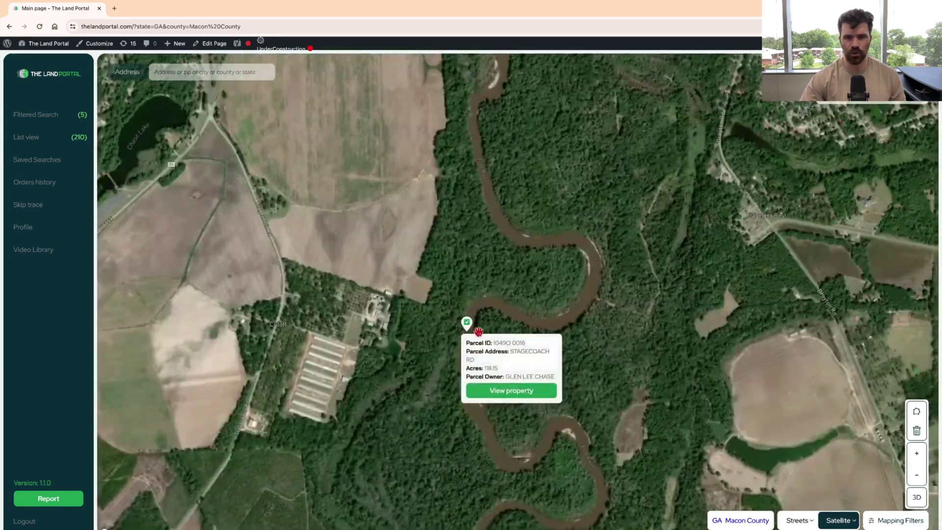
scroll(491, 317, "down", 6)
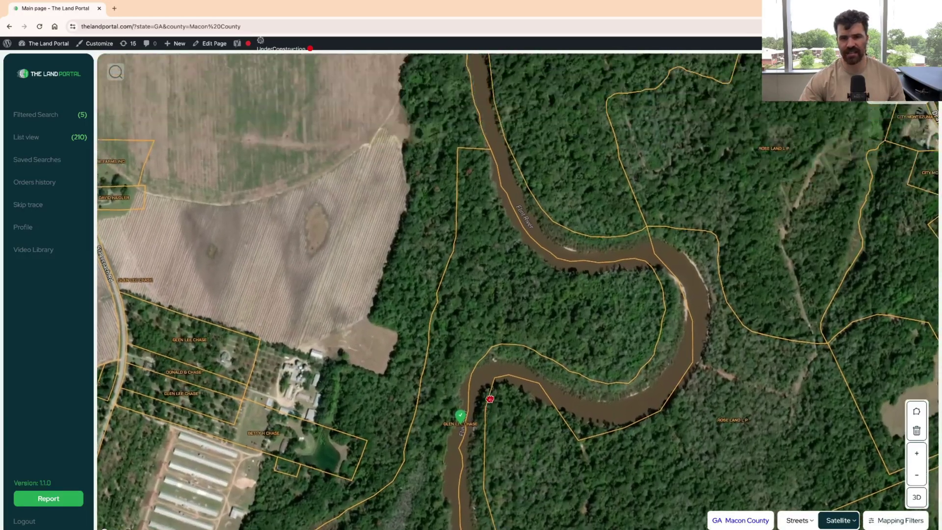
scroll(467, 323, "up", 5)
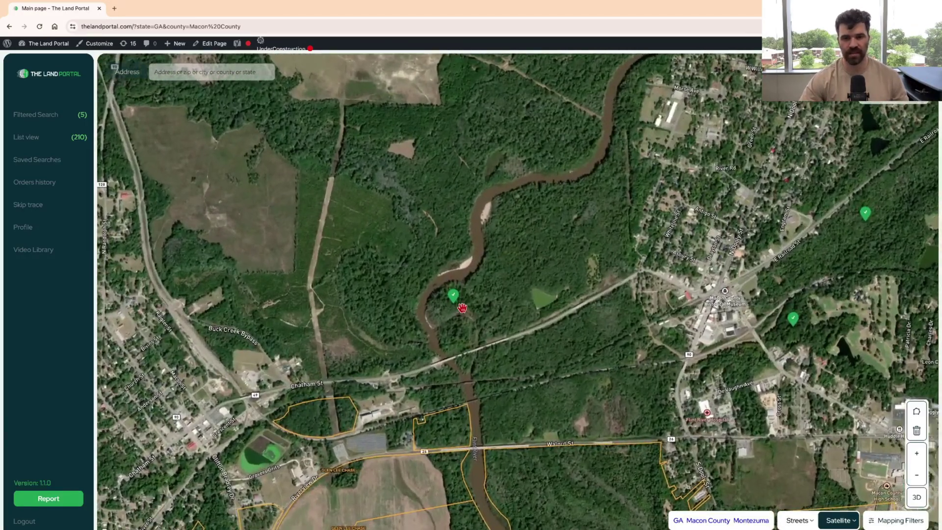
left_click(462, 308)
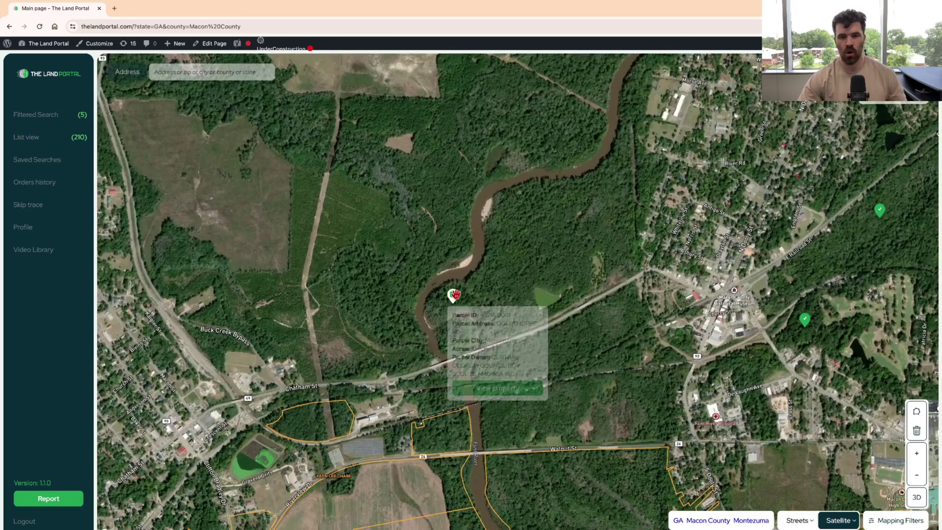
scroll(429, 289, "down", 4)
left_click_drag(429, 289, 454, 320)
scroll(455, 315, "down", 5)
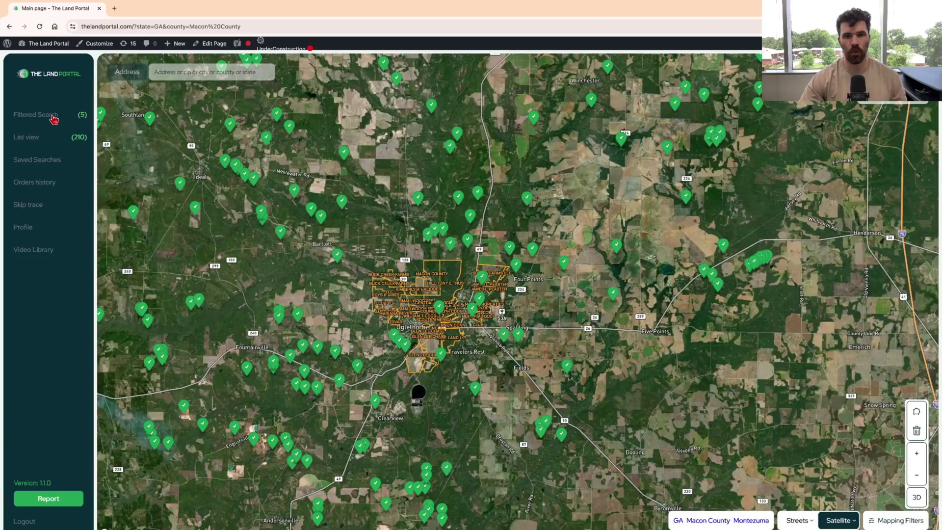
Step: Change the Land Locked filter to No and apply the search again
left_click(54, 119)
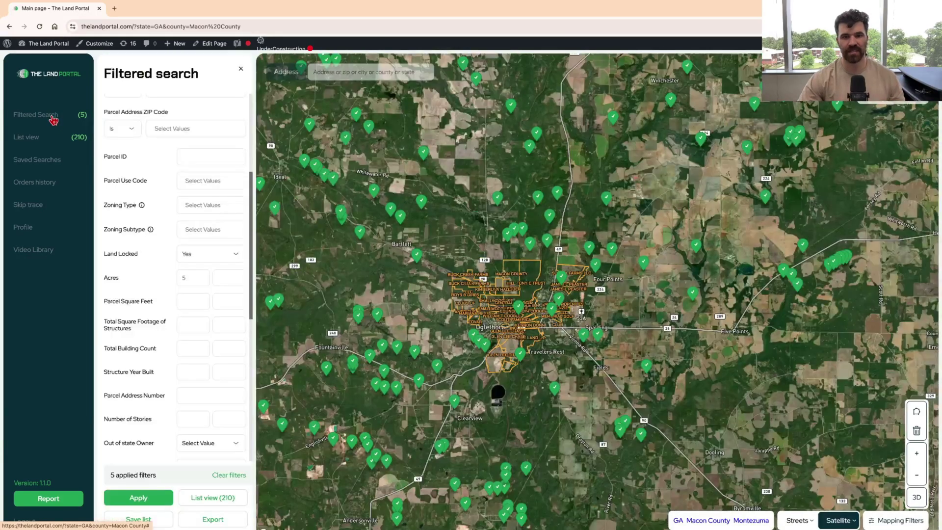
left_click(184, 161)
scroll(196, 234, "up", 5)
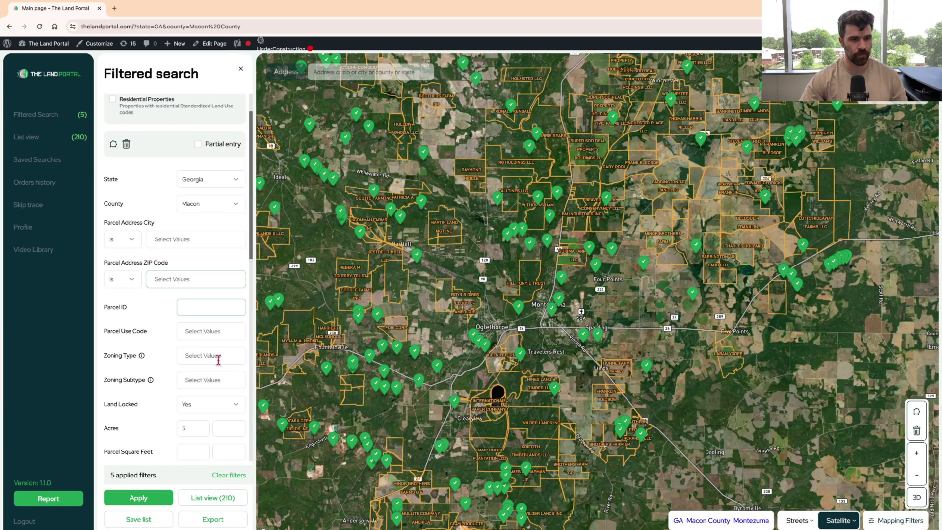
left_click(200, 411)
left_click(200, 456)
left_click(138, 501)
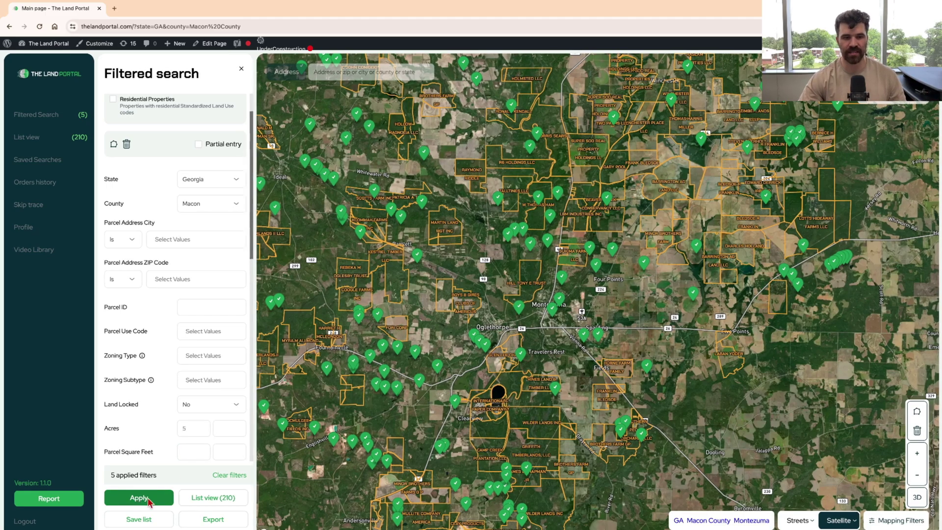
left_click(139, 500)
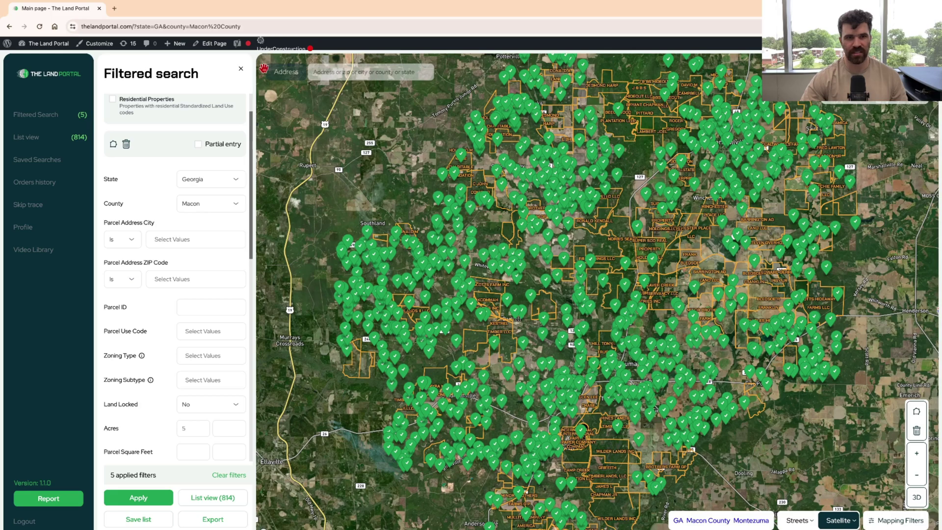
Step: Open the list view of the parcels that are not landlocked
left_click(44, 116)
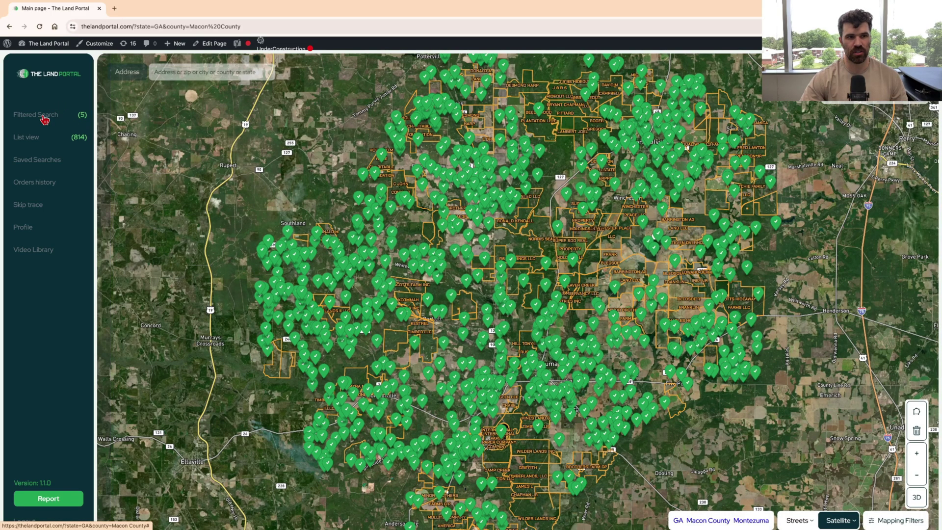
left_click(43, 116)
scroll(153, 451, "down", 1)
left_click(210, 486)
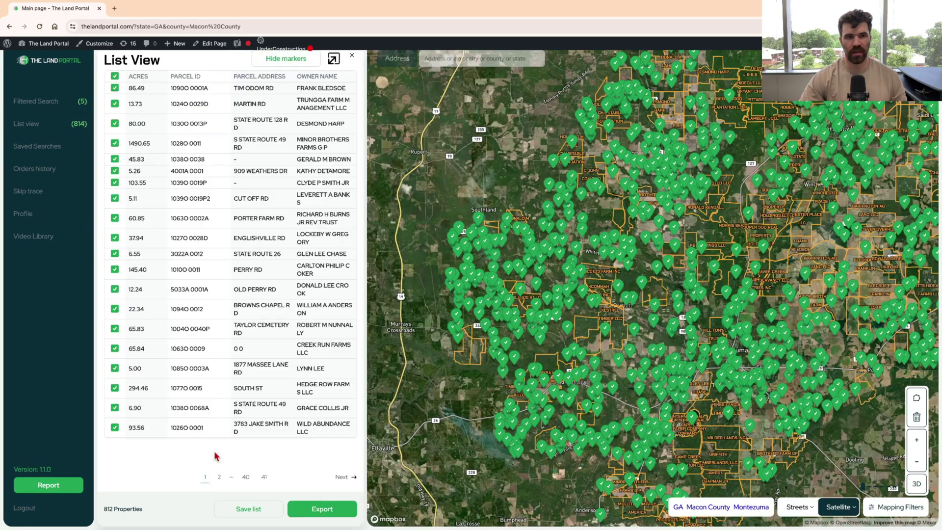
Step: Hide the parcel markers on the map and show them again
scroll(282, 83, "up", 1)
left_click(286, 75)
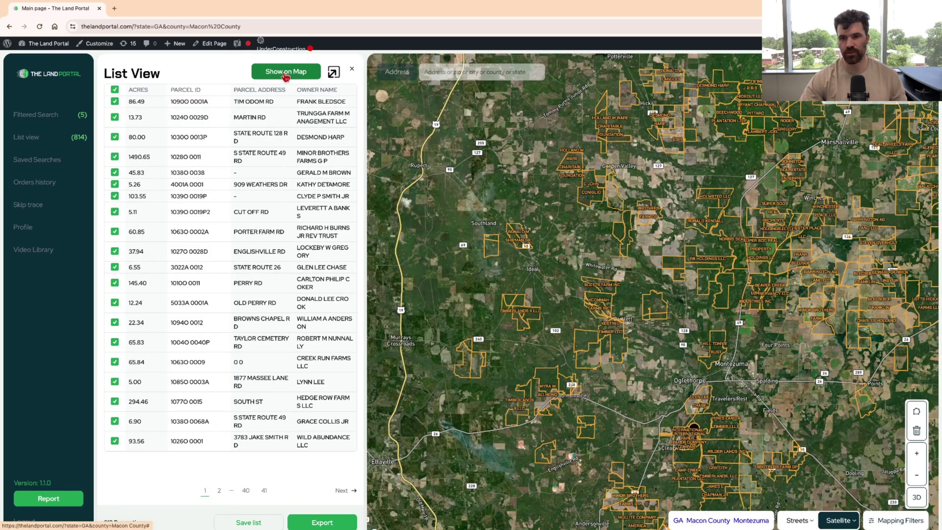
left_click(286, 73)
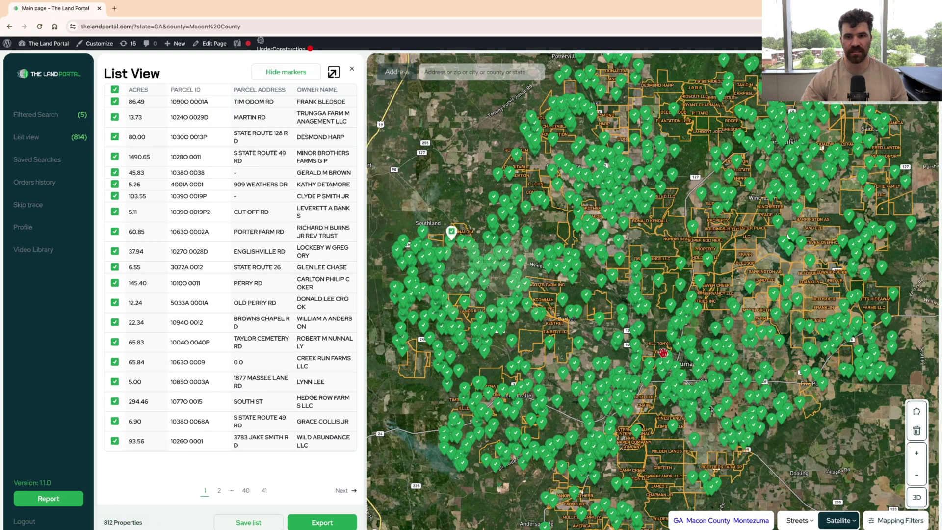
Step: Examine the marked parcels around Loop Rd, Cackle Nut Rd and Fields for their boundaries and road frontage
left_click(674, 346)
scroll(683, 369, "up", 8)
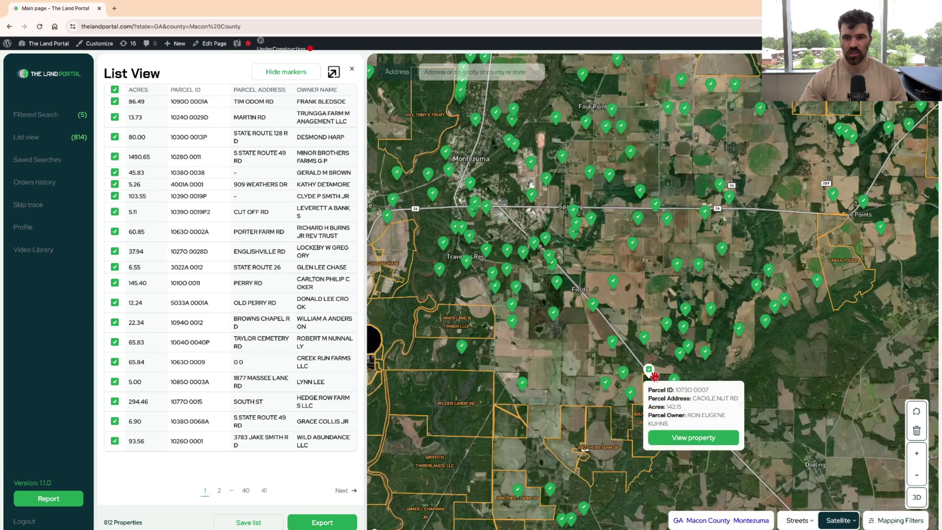
scroll(708, 340, "up", 4)
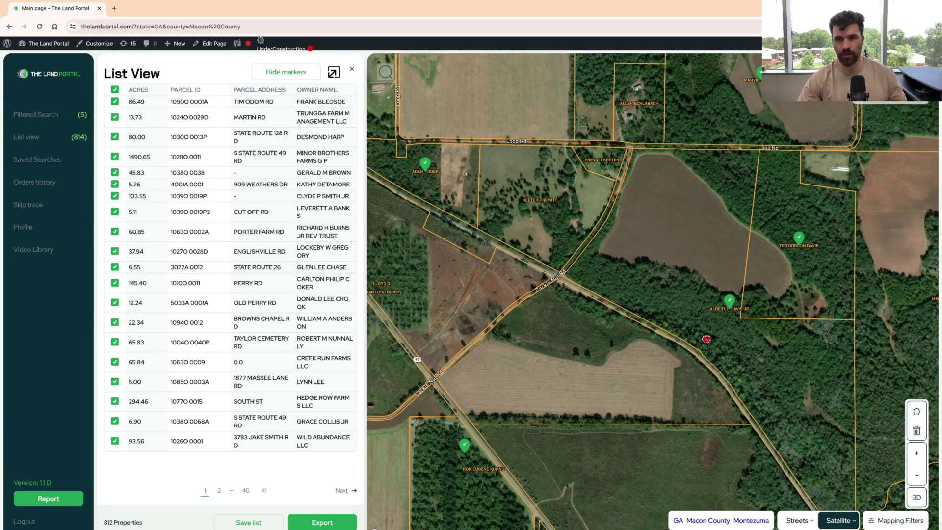
left_click_drag(706, 339, 705, 322)
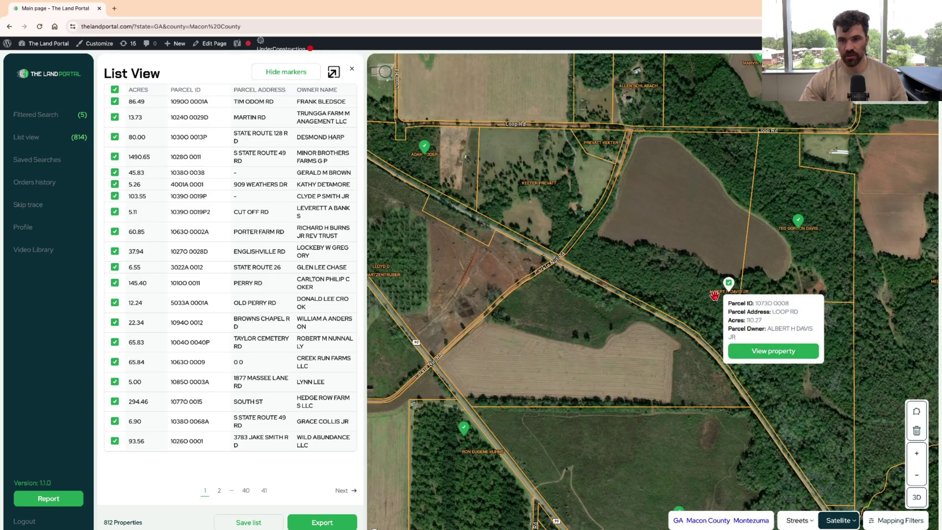
scroll(687, 304, "up", 3)
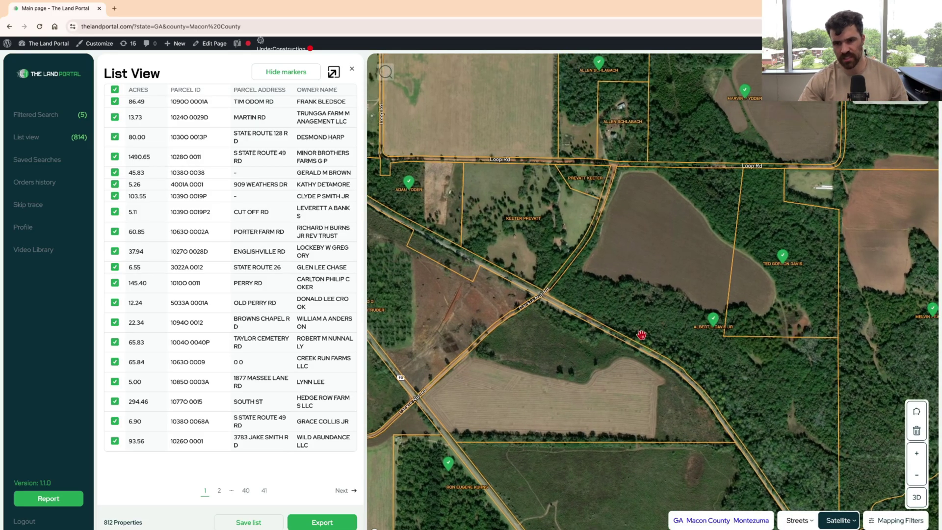
scroll(641, 335, "down", 2)
scroll(552, 165, "up", 2)
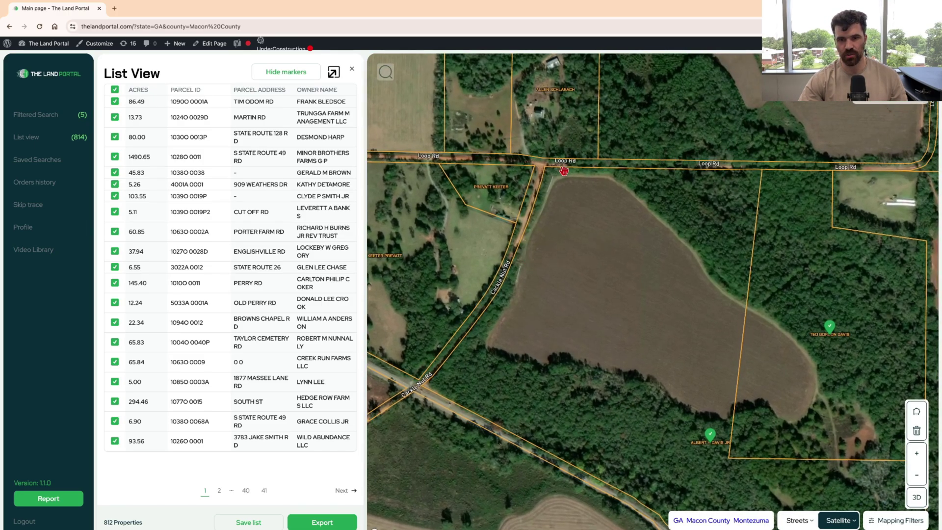
left_click_drag(573, 306, 451, 287)
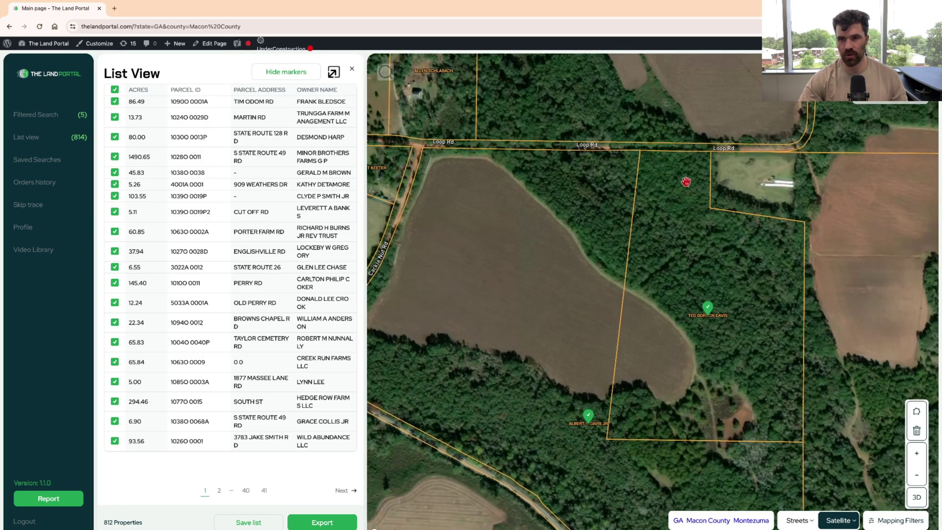
scroll(688, 232, "down", 5)
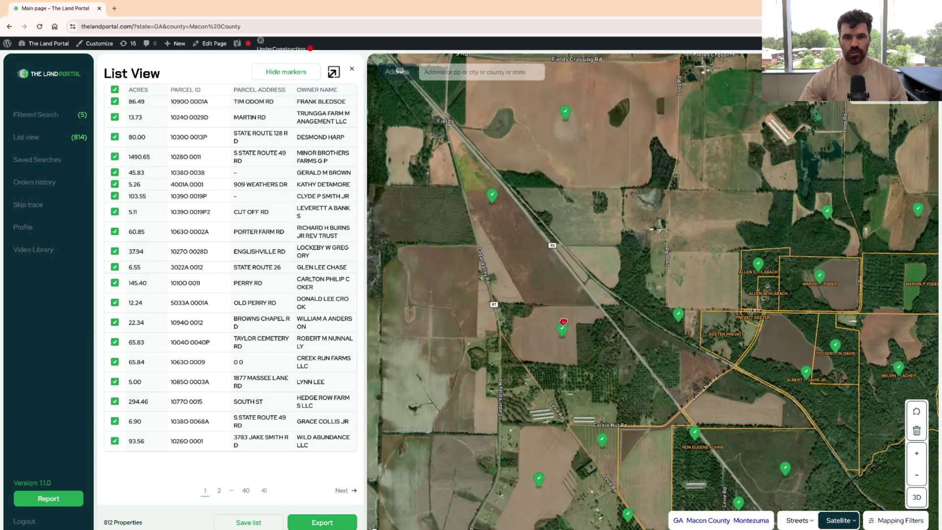
left_click_drag(458, 202, 610, 375)
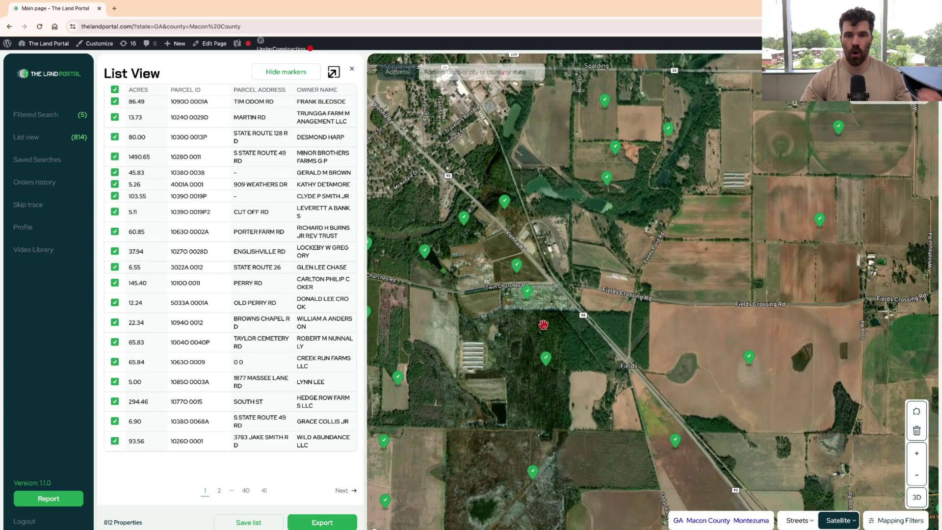
left_click_drag(489, 229, 554, 282)
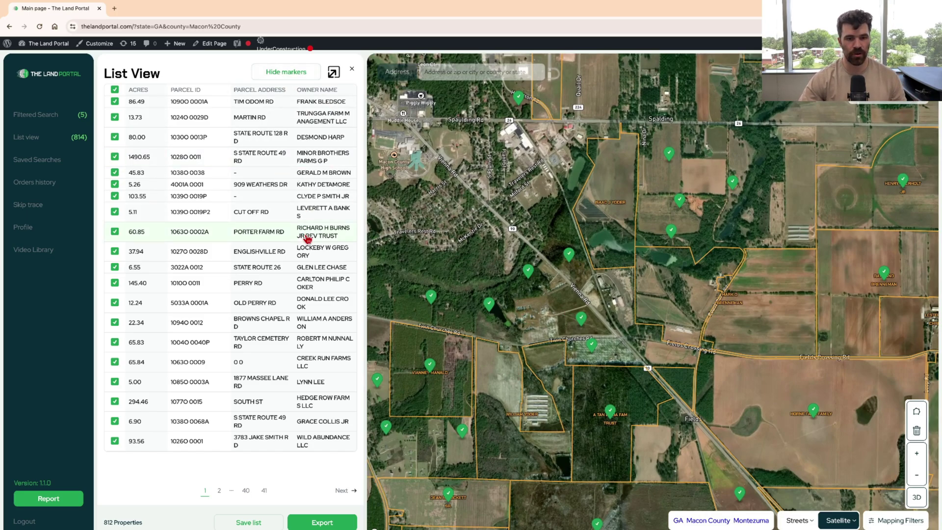
Step: Save the parcels that are not landlocked as a new list named "Macon County GA (yt)- Road Frontage" and dismiss the confirmation
left_click(258, 523)
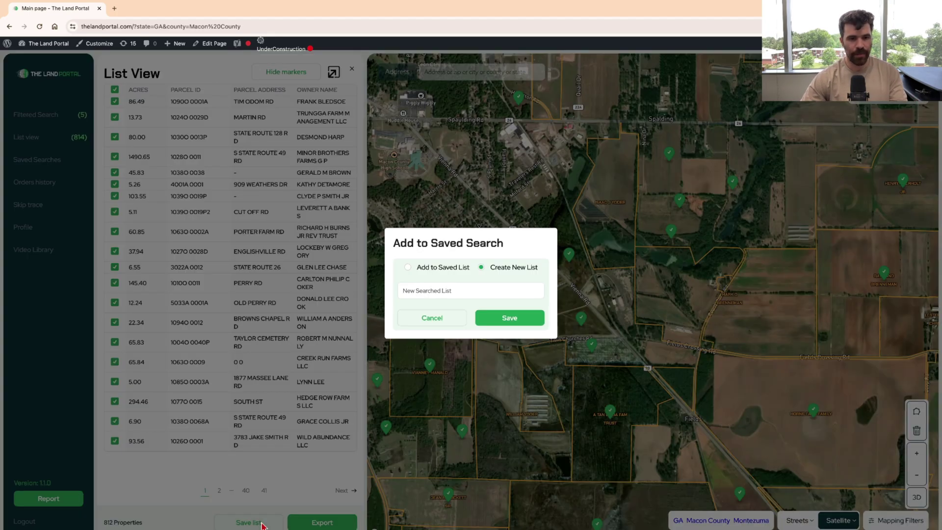
left_click(459, 287)
left_click(409, 268)
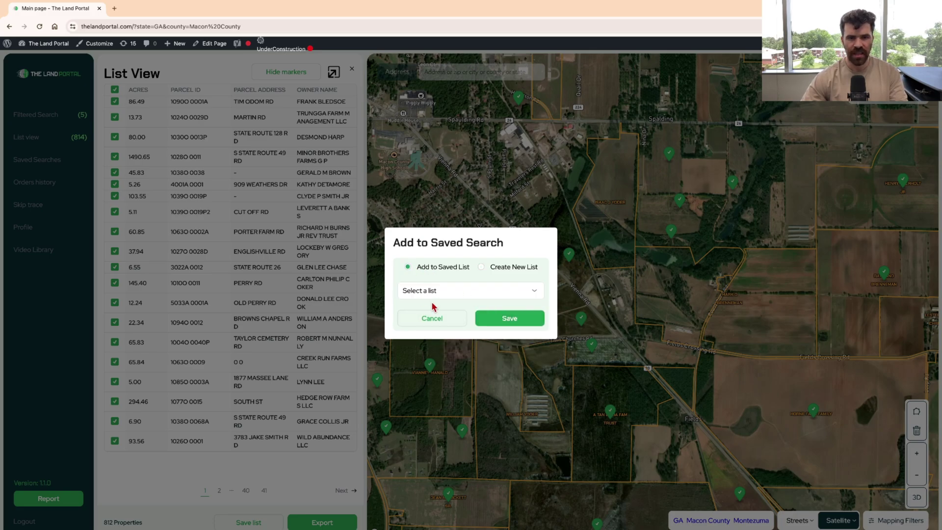
left_click(510, 268)
left_click(465, 291)
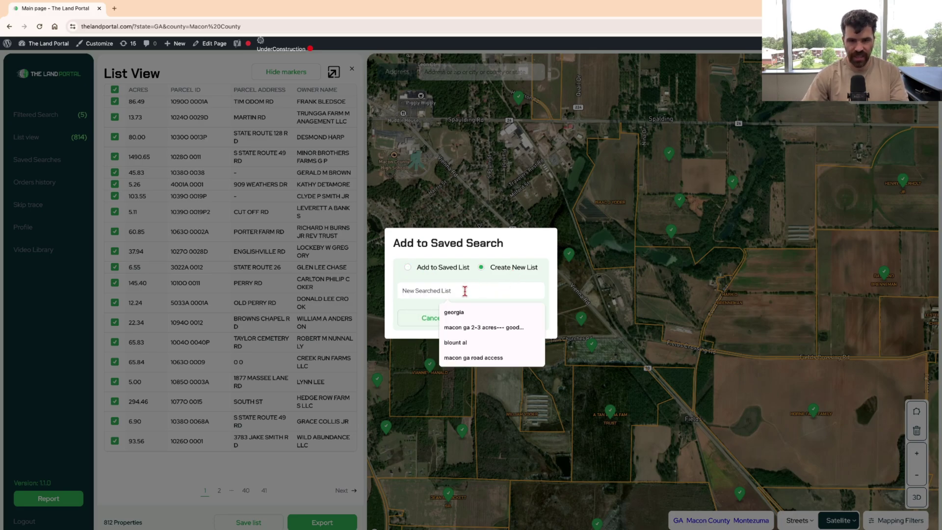
type("Macon County GA (vt)- Road Frontage")
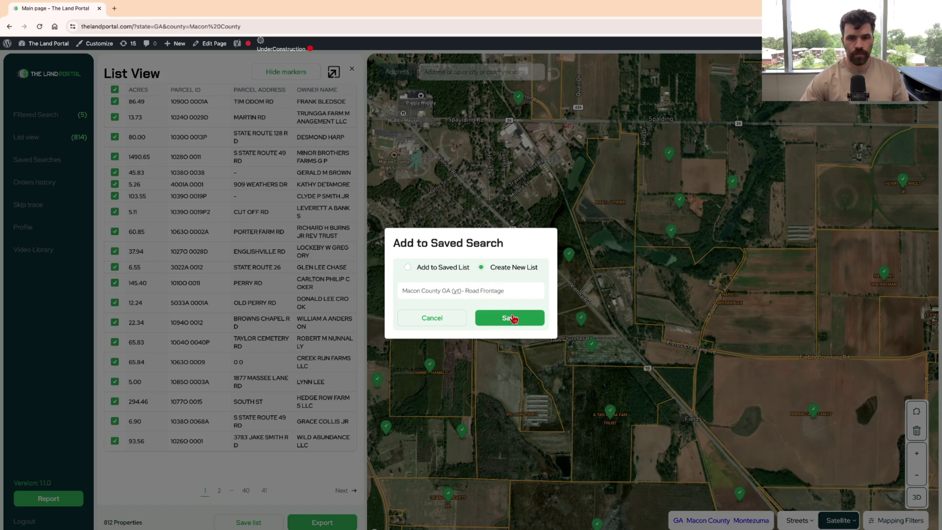
left_click(504, 318)
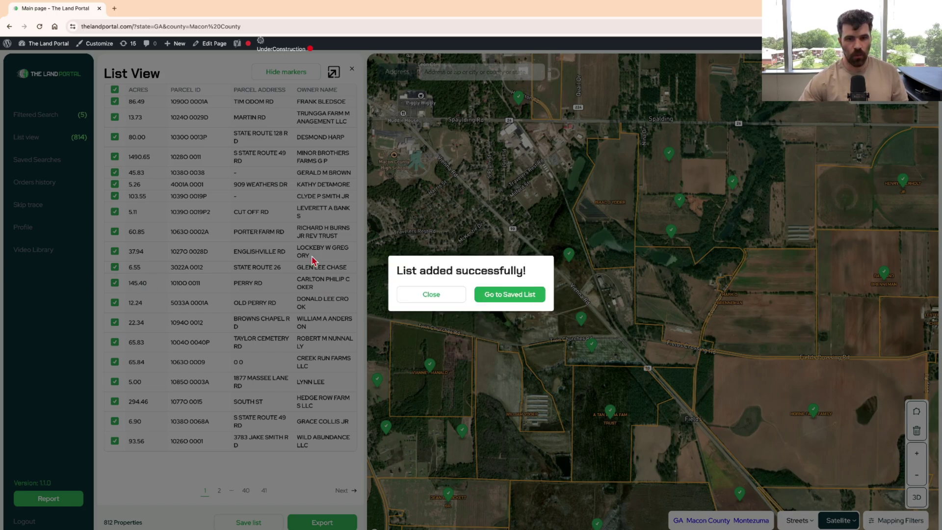
left_click(415, 296)
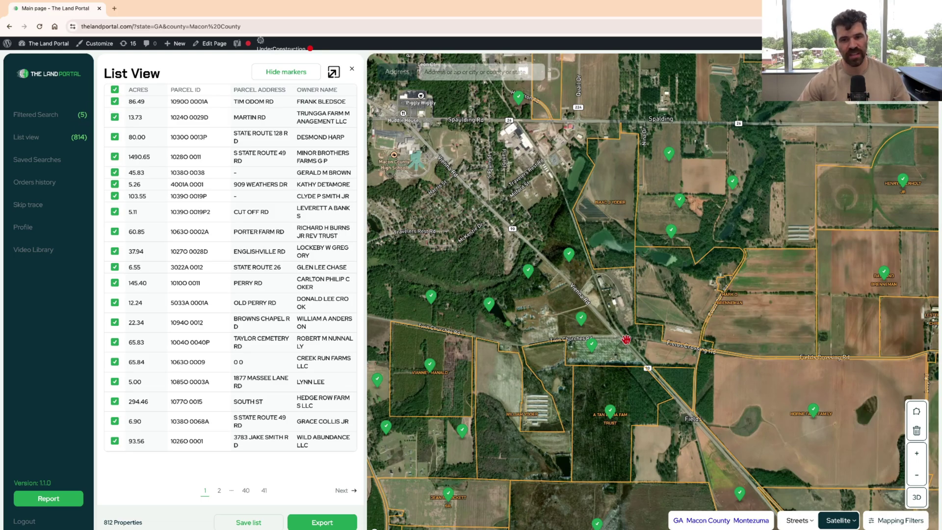
Step: Change the Land Locked filter to Yes, apply the search and inspect the marked parcels along the river near Whitewater Creek
scroll(628, 362, "up", 1)
left_click_drag(504, 301, 418, 218)
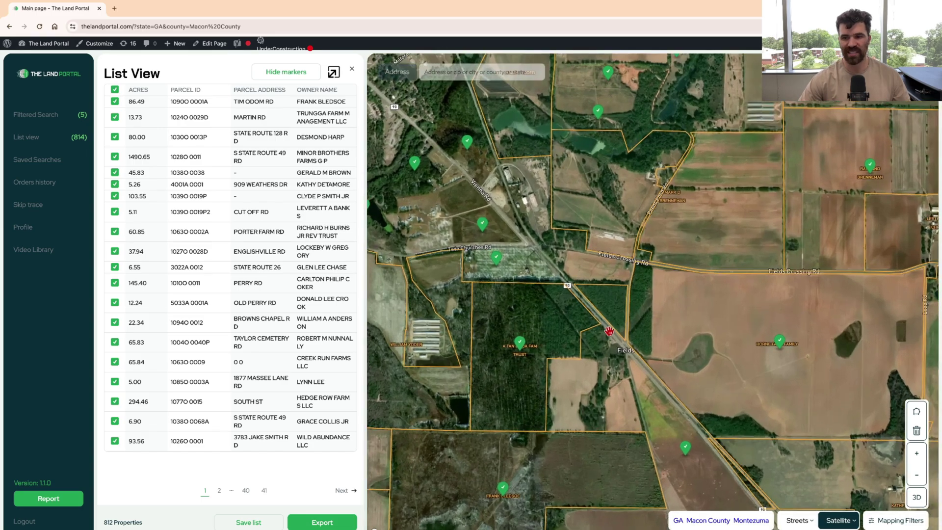
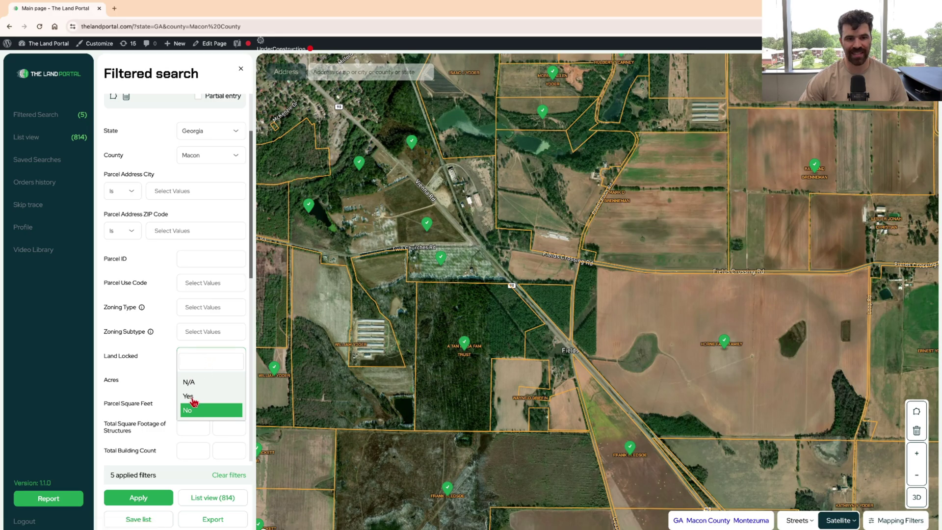
left_click(198, 395)
left_click(140, 497)
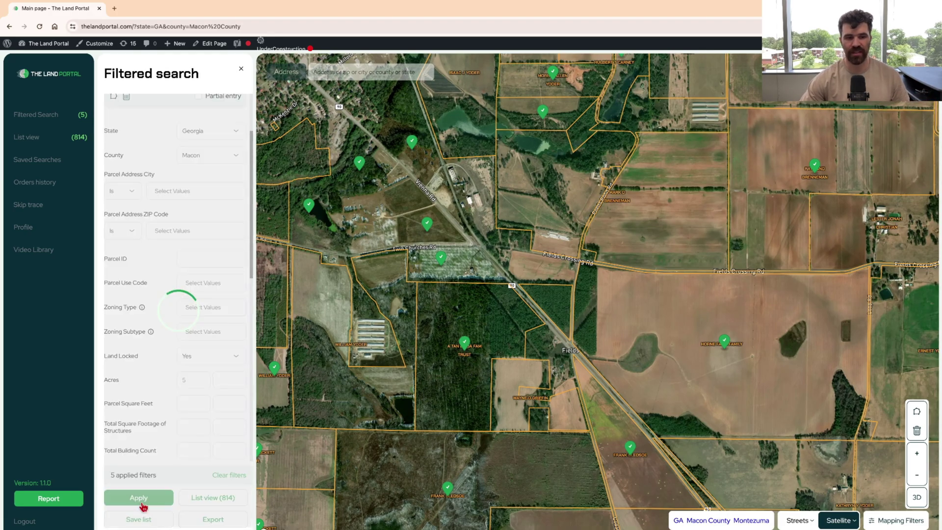
scroll(677, 402, "down", 5)
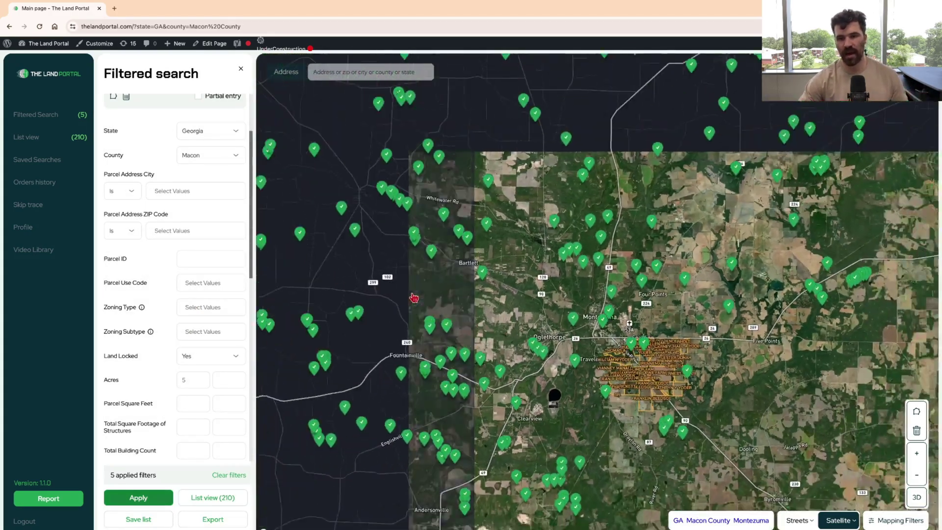
scroll(614, 311, "up", 8)
scroll(614, 311, "up", 3)
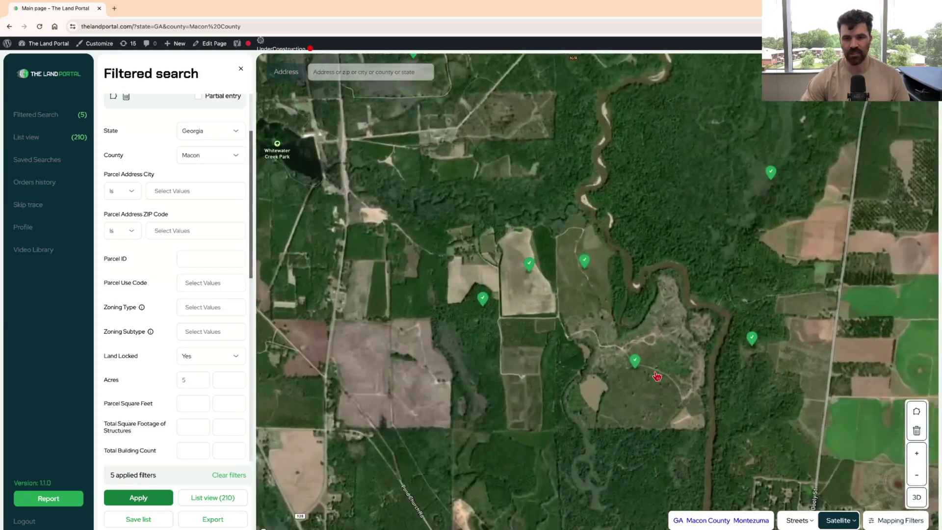
Step: Open the list view of the landlocked parcels and deselect all of them
left_click(35, 116)
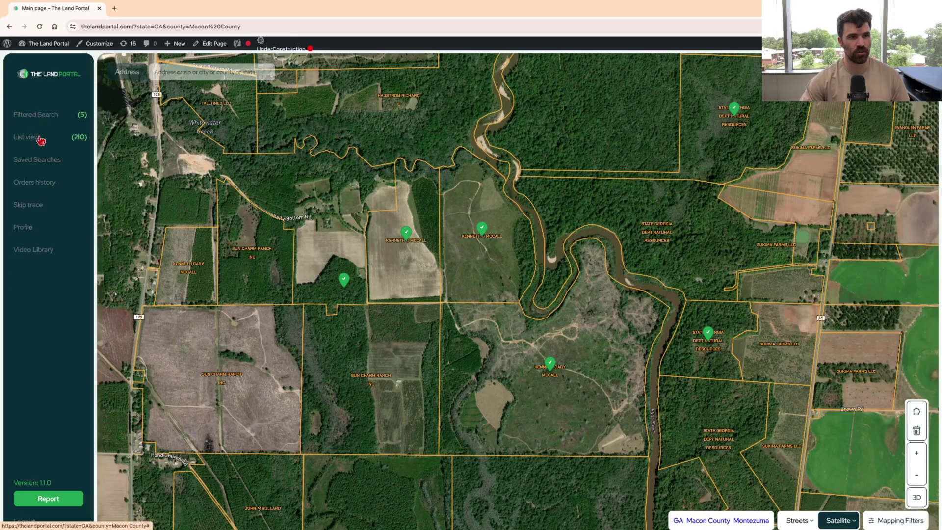
left_click(38, 138)
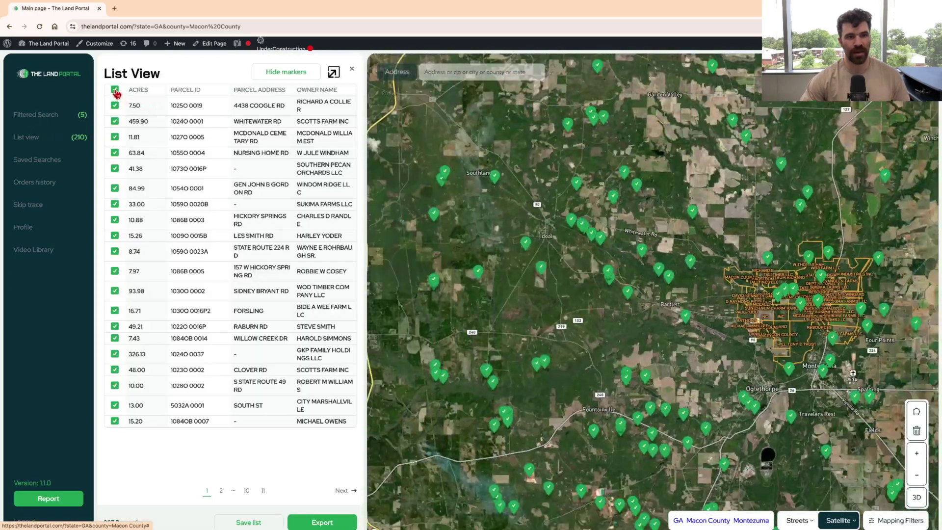
left_click(115, 90)
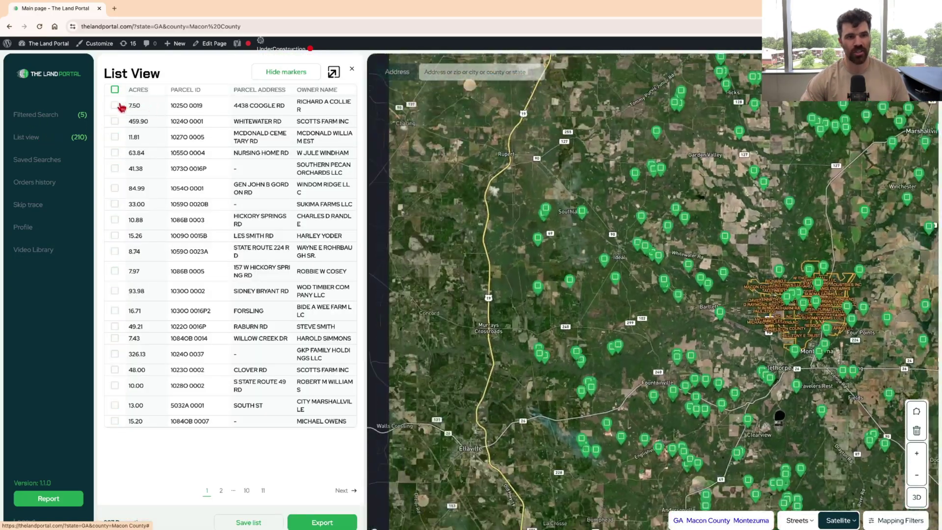
Step: Examine the row of landlocked parcels north of Horseshoe Bend Rd for their boundaries and nearest road
left_click(681, 355)
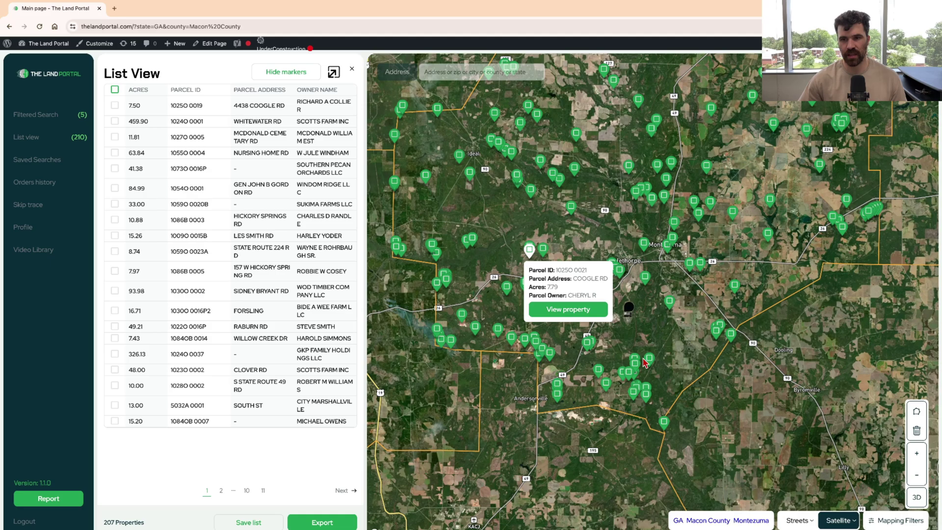
scroll(871, 220, "up", 10)
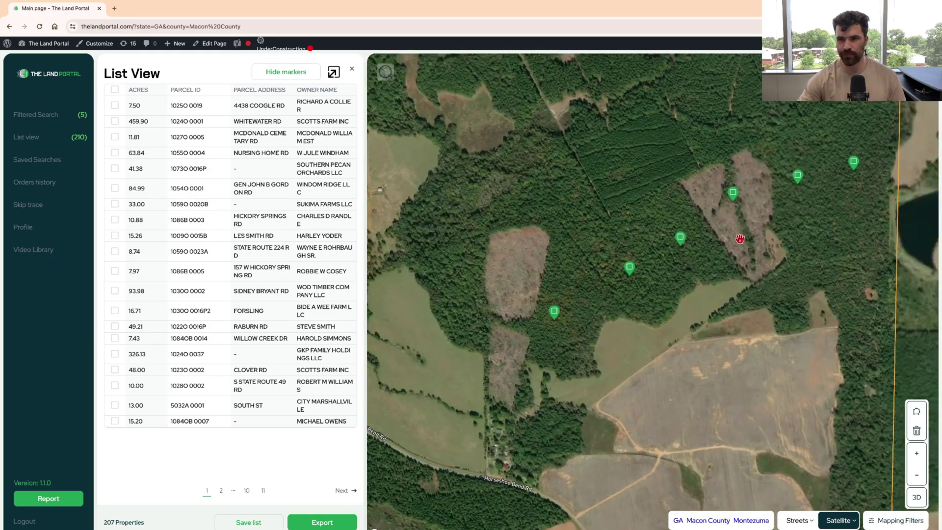
scroll(680, 268, "up", 3)
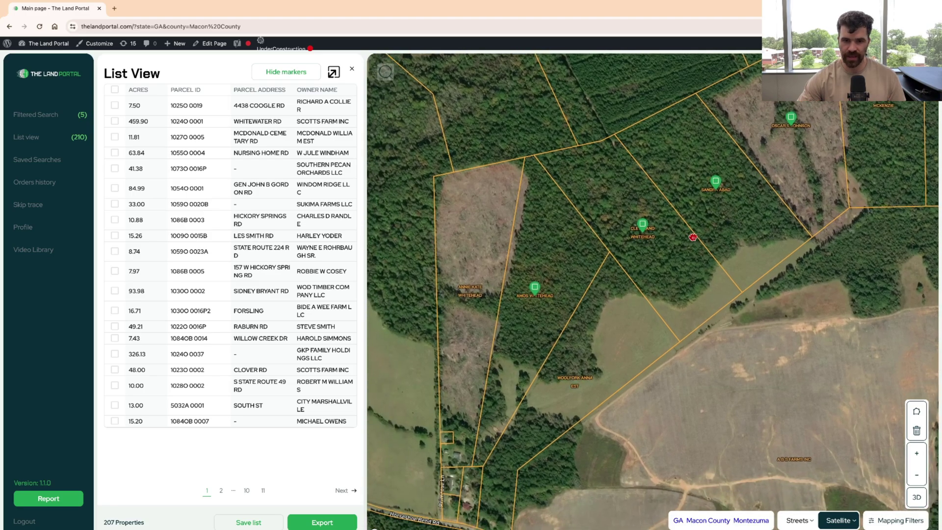
left_click_drag(571, 384, 595, 316)
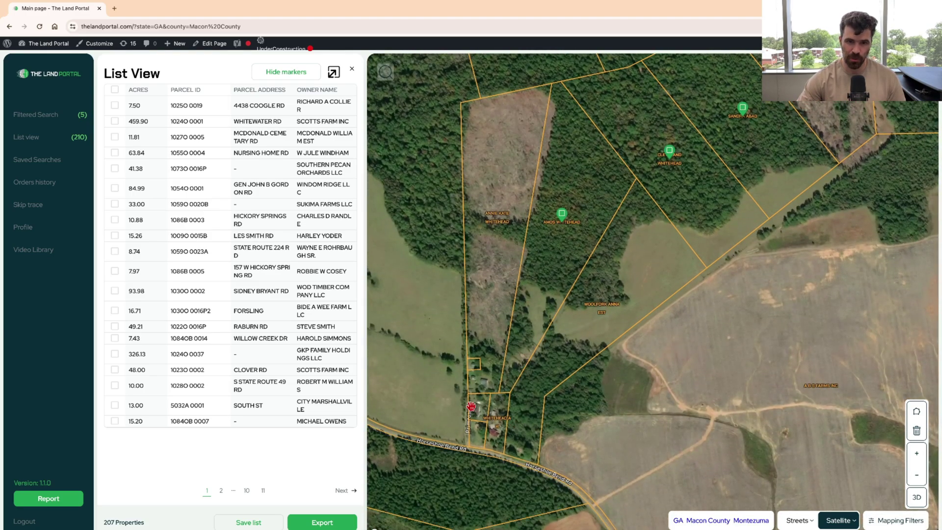
scroll(494, 312, "down", 5)
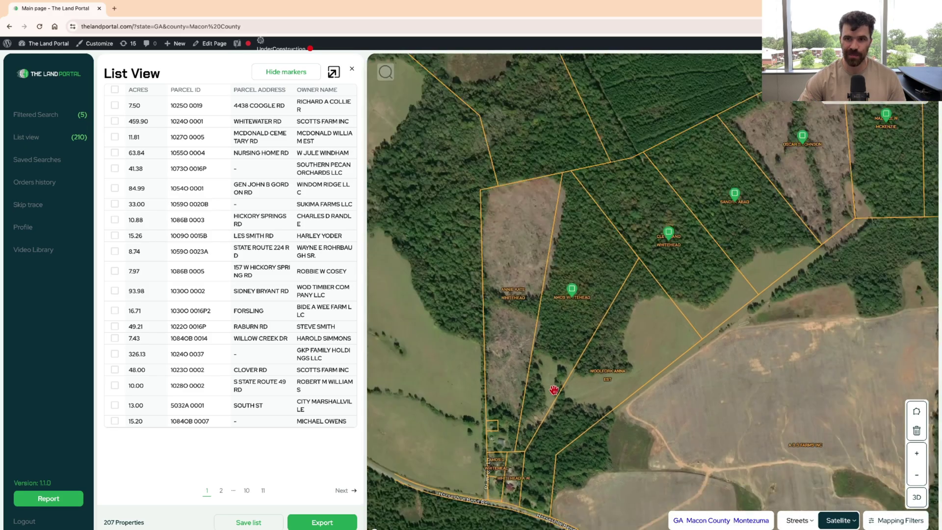
Step: Examine the cluster of landlocked parcels near Willow Creek Dr, northeast of Marshallville, for their boundaries and road access
scroll(635, 434, "down", 5)
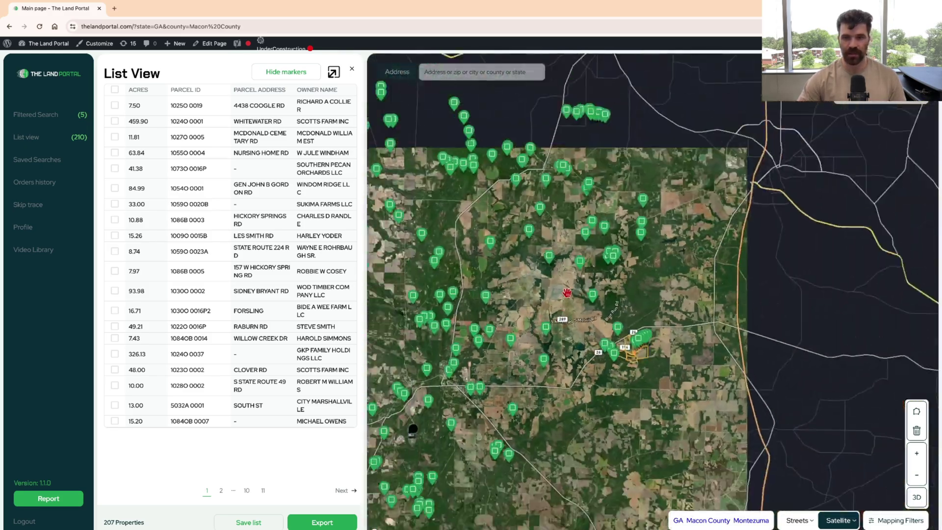
scroll(655, 203, "up", 4)
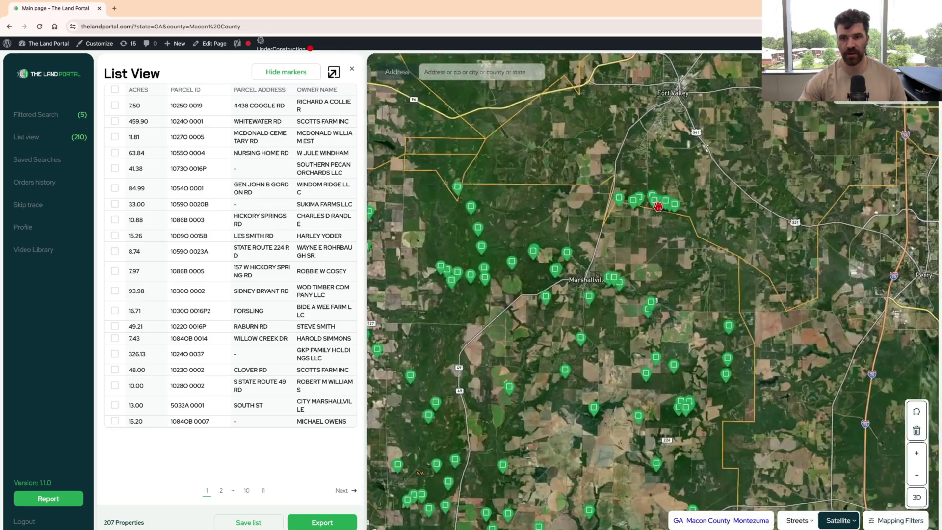
scroll(659, 212, "up", 5)
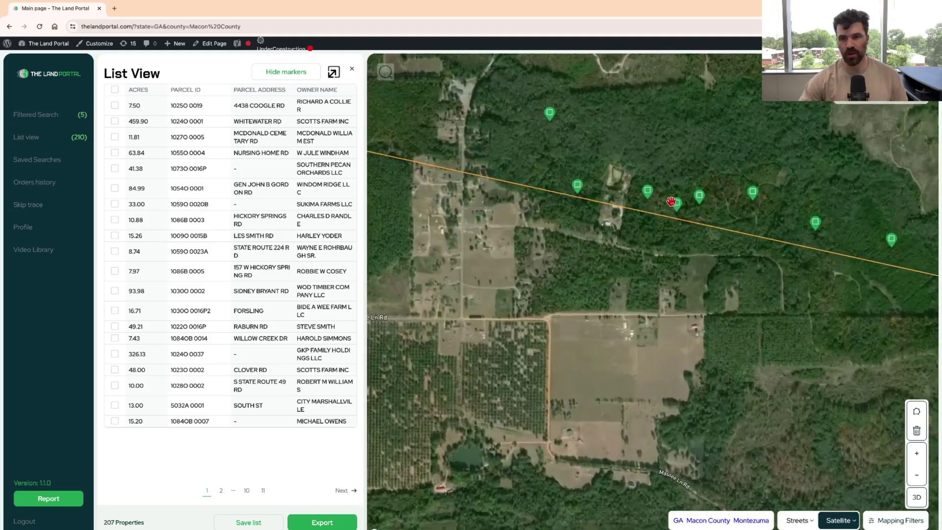
scroll(669, 209, "up", 3)
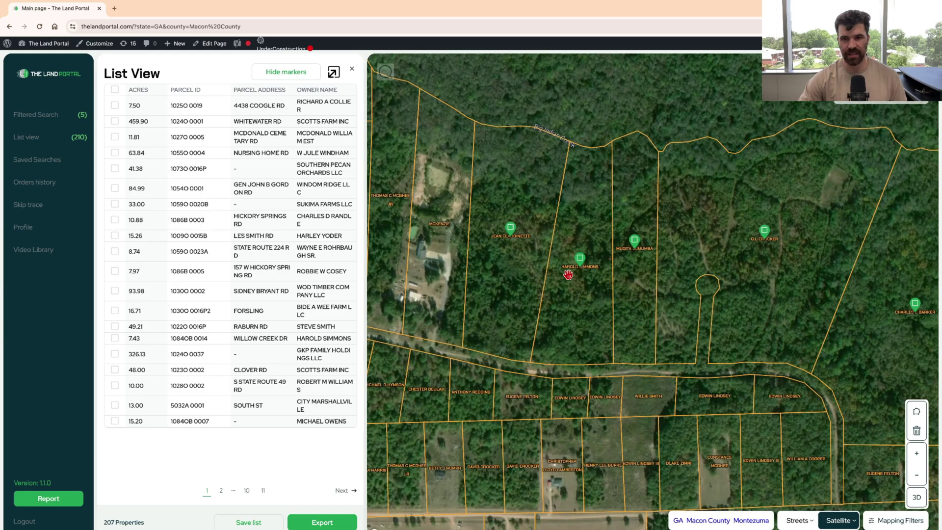
left_click_drag(565, 274, 778, 294)
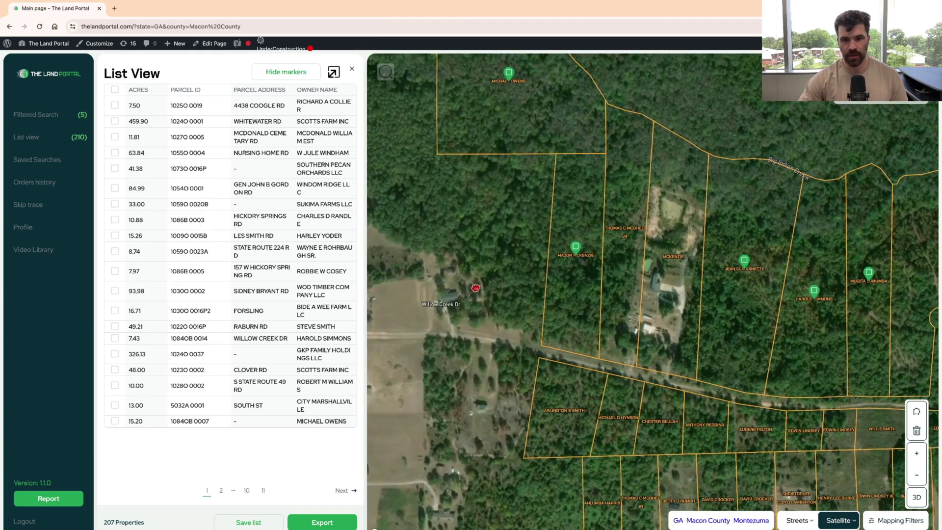
Step: Select the 5.24-acre landlocked parcel 1084OB 0010 and the wooded landlocked parcel just east of the cleared lot north of Willow Creek Dr
left_click_drag(475, 288, 687, 314)
left_click_drag(589, 343, 618, 374)
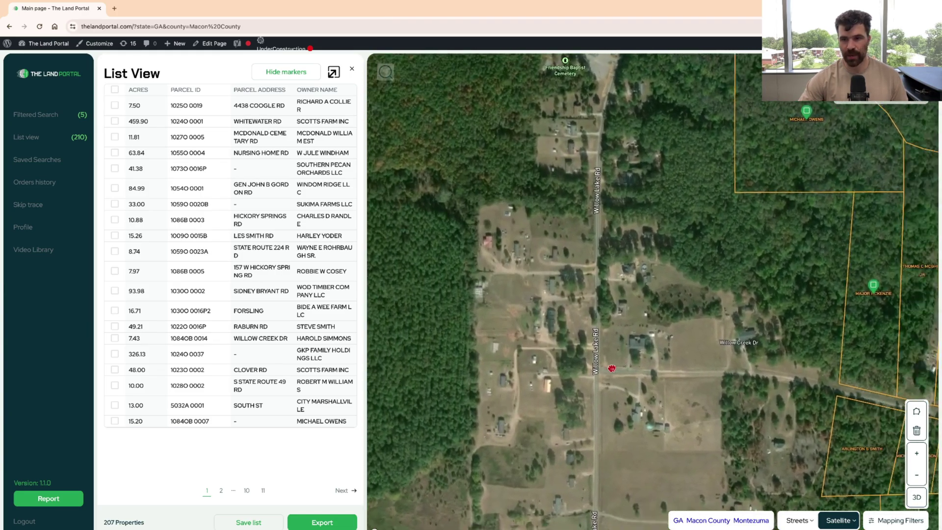
left_click_drag(834, 380, 572, 314)
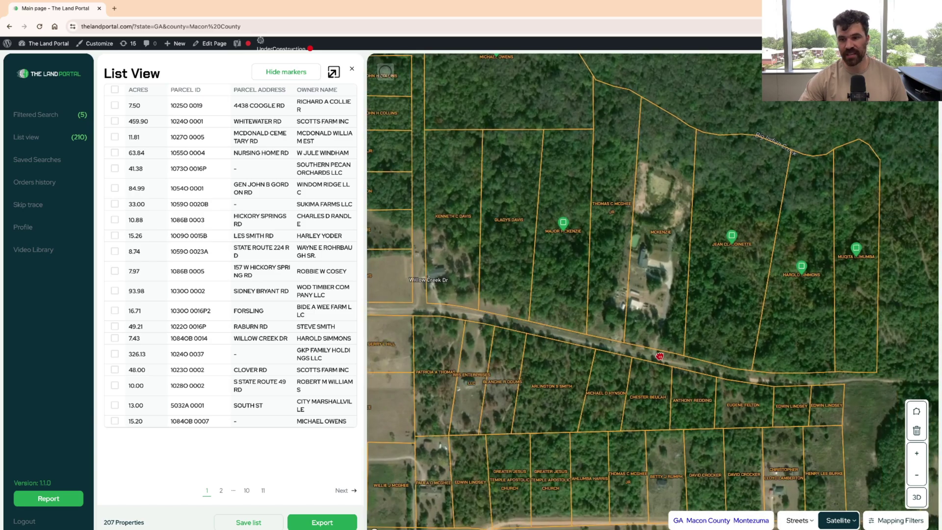
left_click_drag(838, 366, 668, 328)
left_click_drag(436, 215, 552, 284)
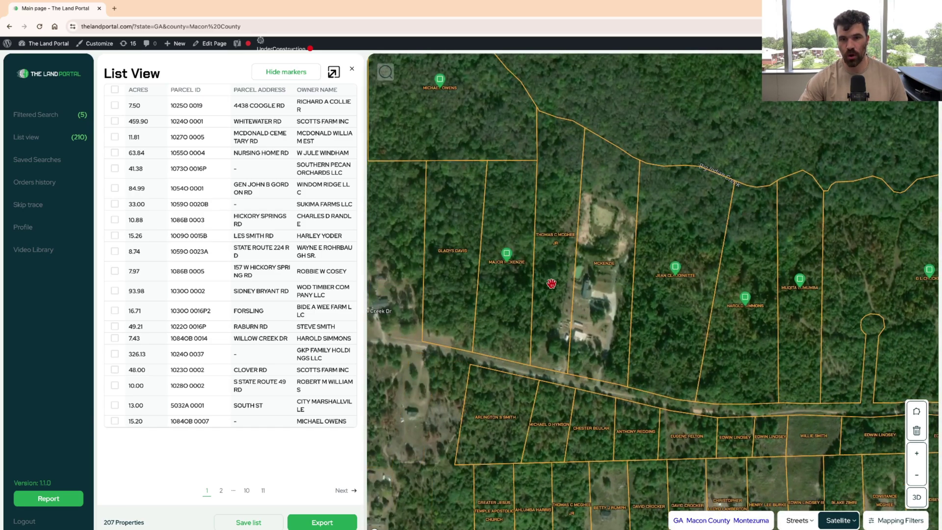
left_click(505, 254)
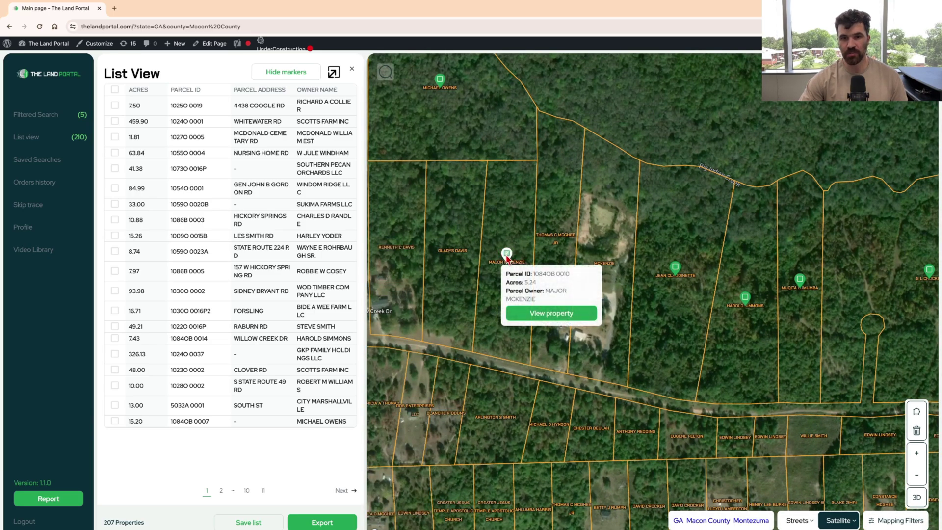
left_click(676, 267)
left_click_drag(606, 287, 597, 269)
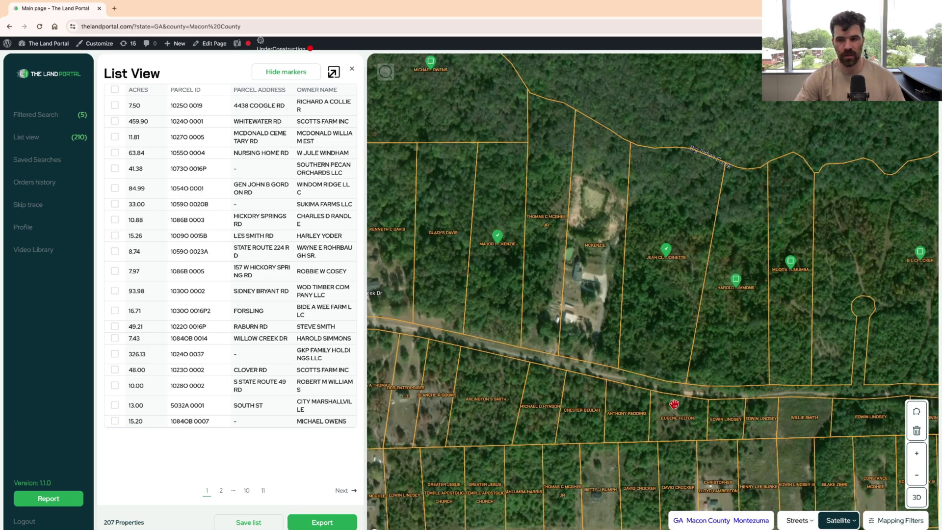
Step: Select the four landlocked parcels farther east along Willow Creek Dr, from 1084OB 0014 to the 21.25-acre parcel 1084OB 0021
left_click_drag(674, 404, 545, 334)
left_click_drag(620, 227, 614, 293)
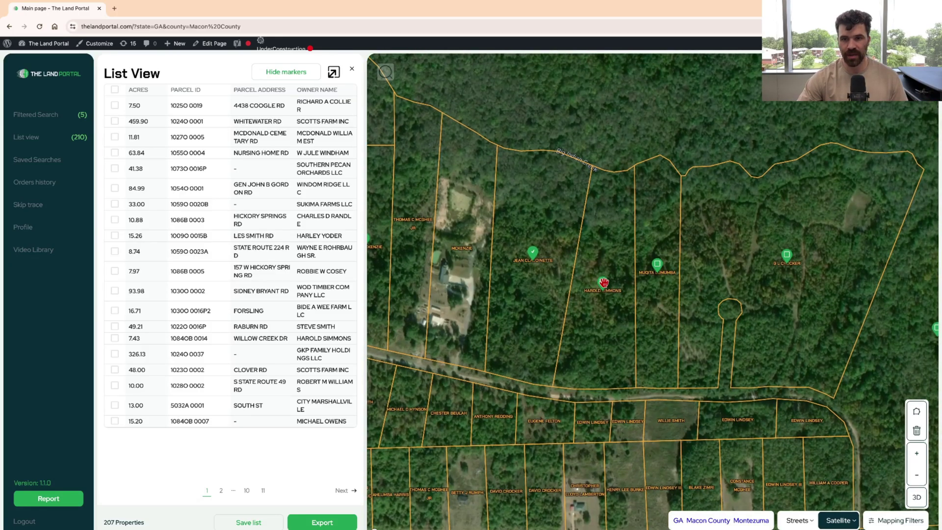
left_click(604, 283)
mouse_move(658, 265)
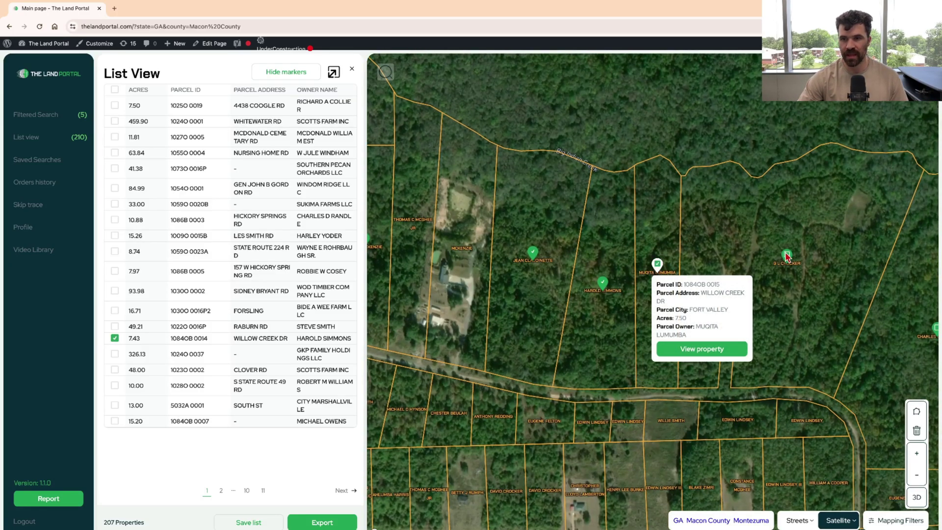
Step: Select the square landlocked parcel with the clearing and dirt track between Horse Creek and the Flint River, and check its surroundings for access
scroll(786, 256, "down", 5)
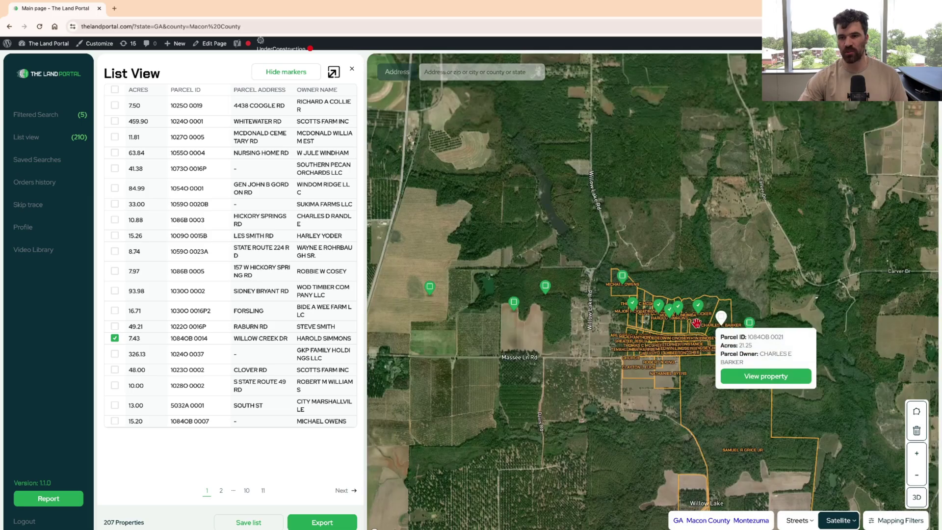
scroll(697, 323, "up", 2)
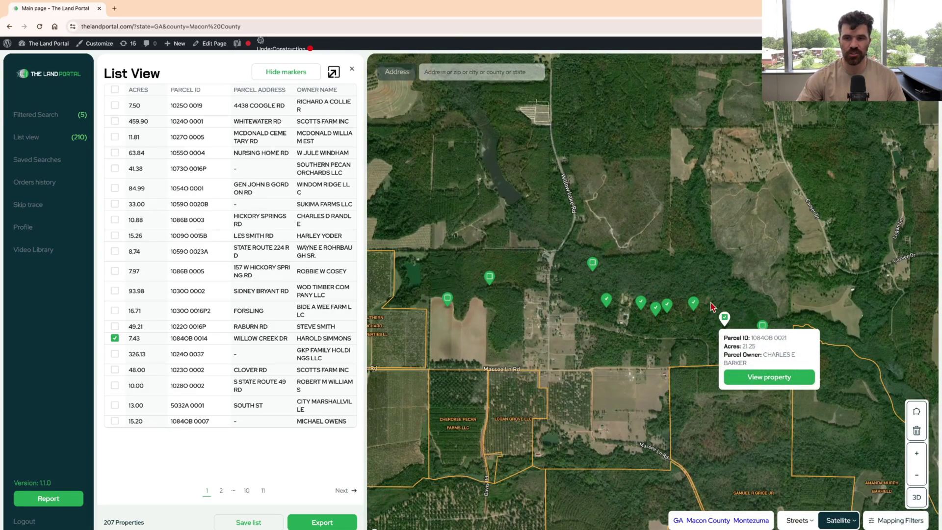
scroll(595, 294, "down", 3)
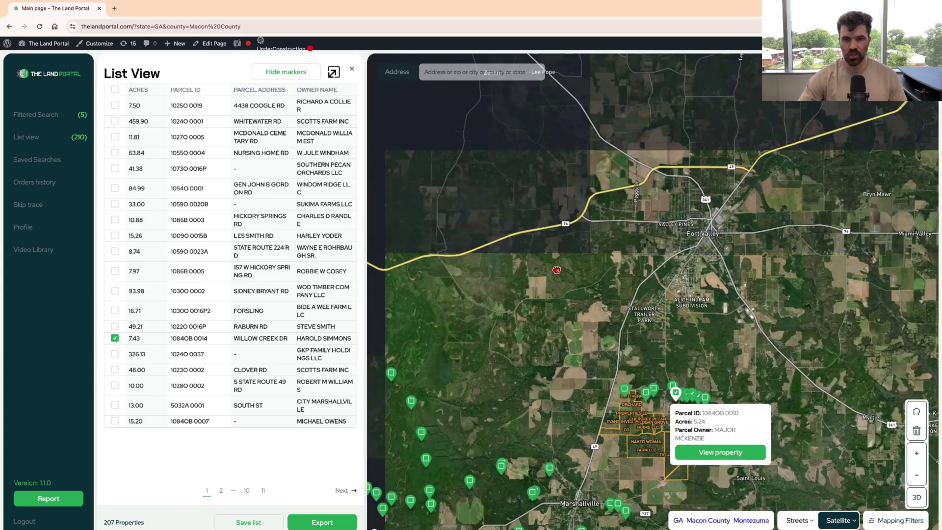
scroll(517, 370, "up", 5)
scroll(524, 367, "up", 2)
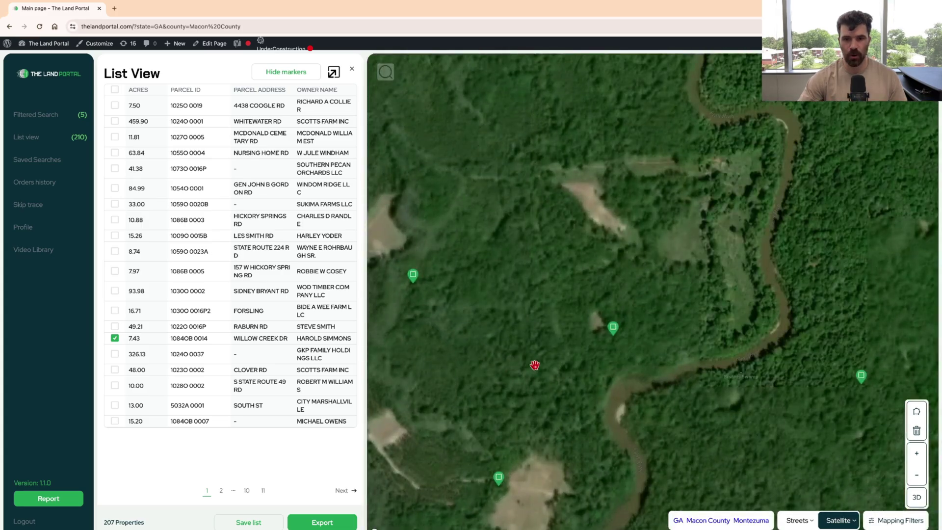
scroll(558, 370, "up", 2)
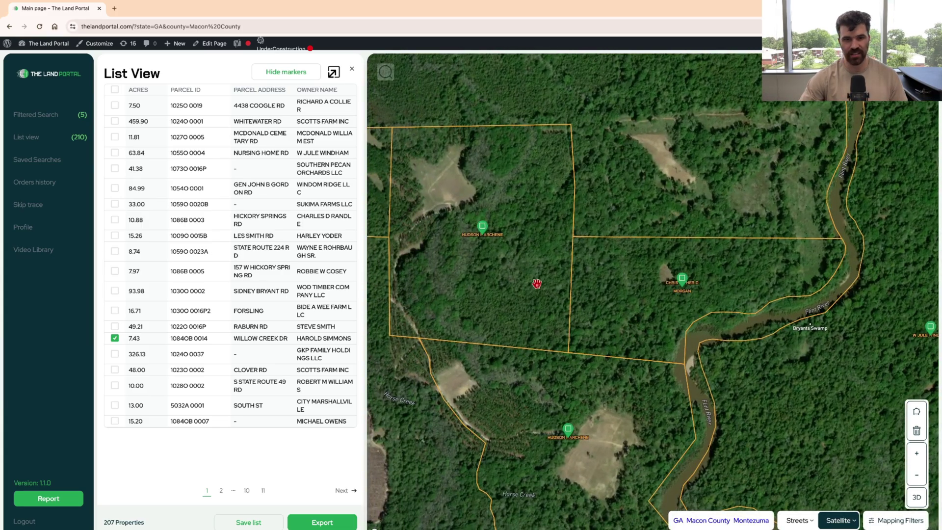
left_click_drag(498, 307, 583, 335)
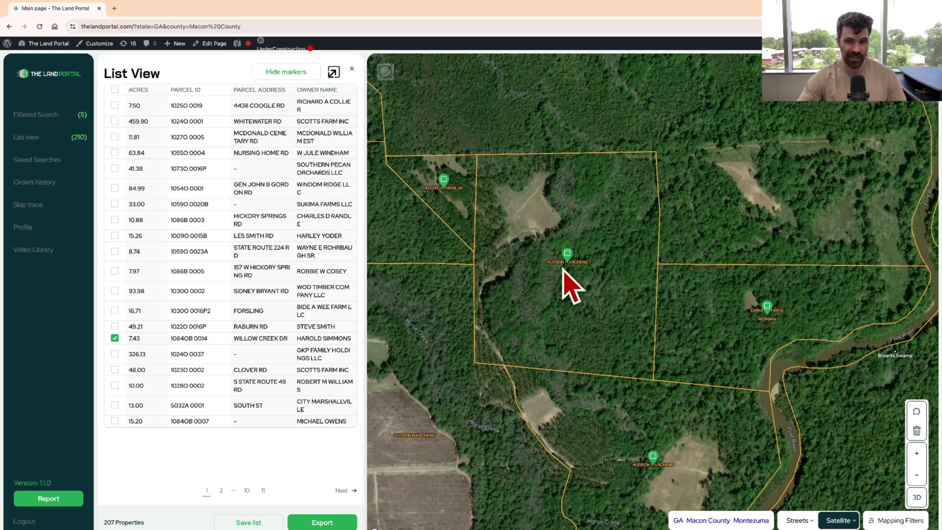
left_click(566, 254)
mouse_move(585, 433)
left_mouse_down()
mouse_move(577, 370)
mouse_move(679, 528)
left_mouse_up()
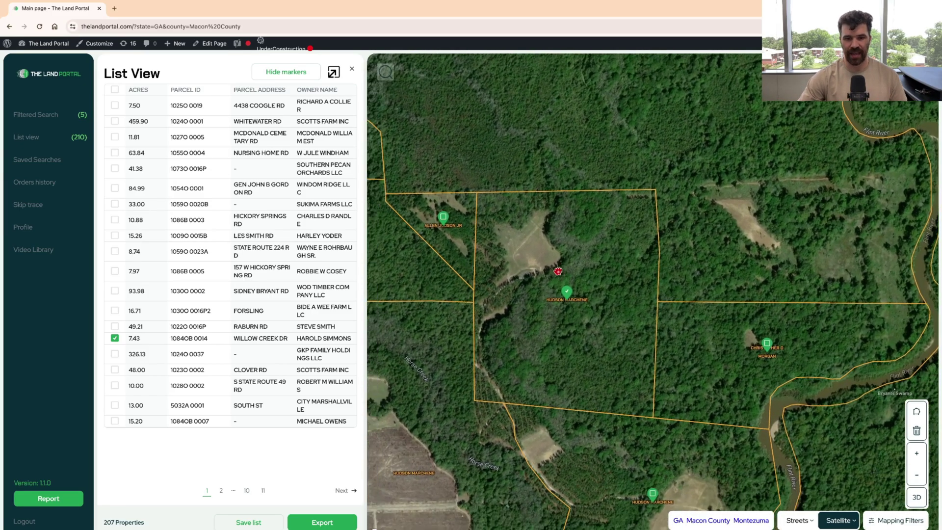
Step: Add the selected parcels to the existing saved list "Macon County GA (yt)- Road Frontage" and open the saved lists
scroll(211, 224, "down", 1)
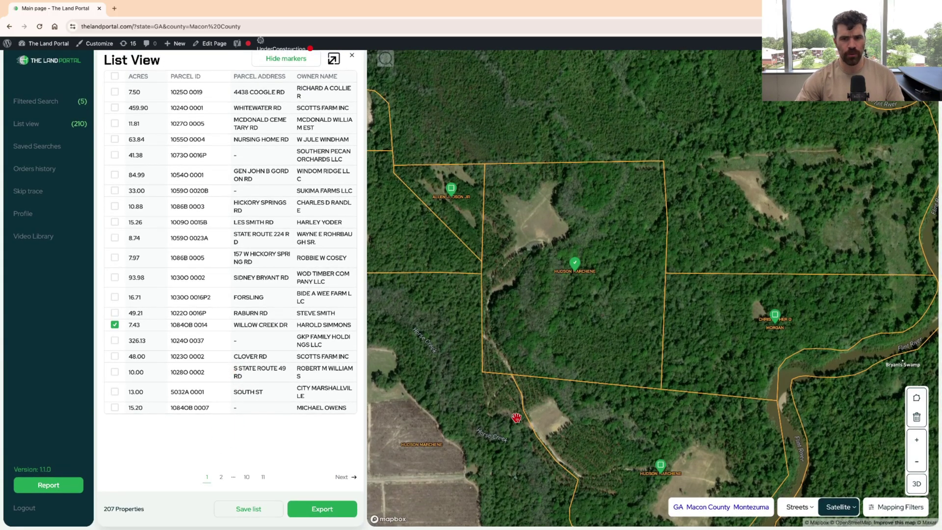
left_click(257, 512)
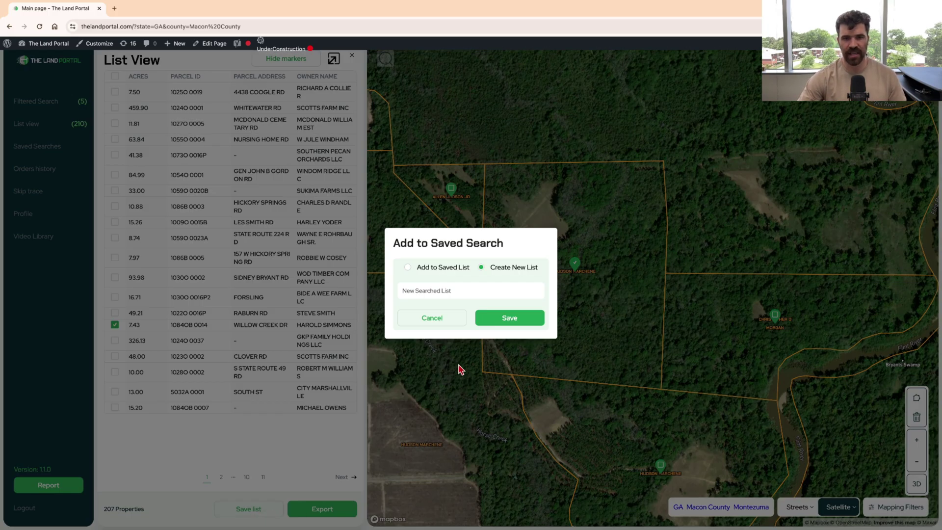
left_click(439, 268)
left_click(446, 289)
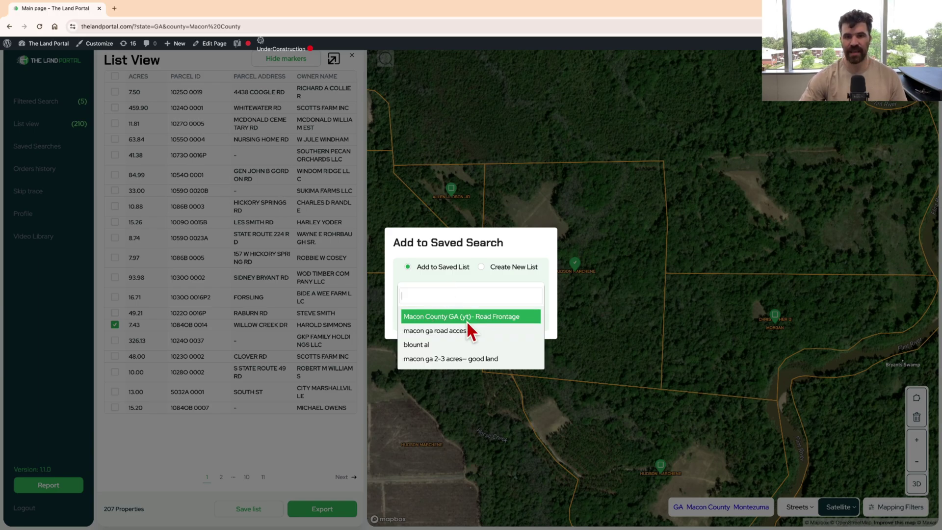
left_click(498, 322)
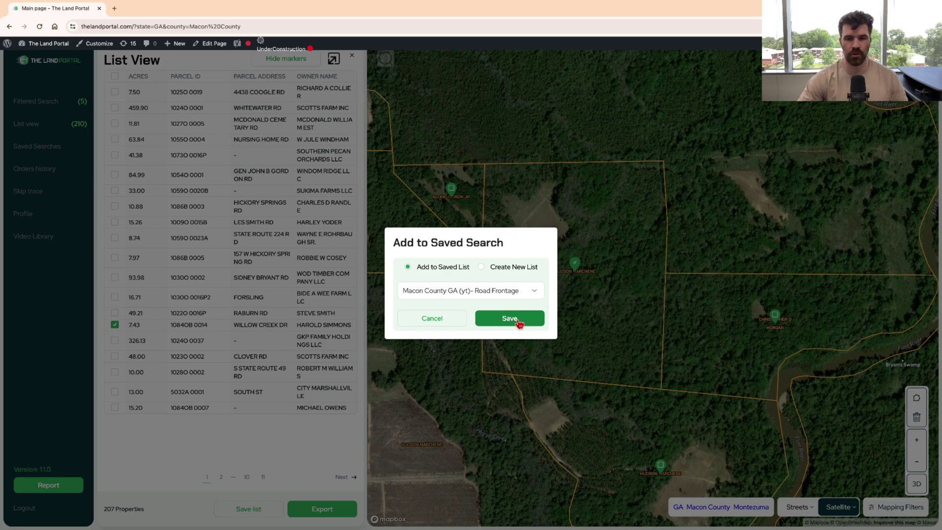
left_click(518, 319)
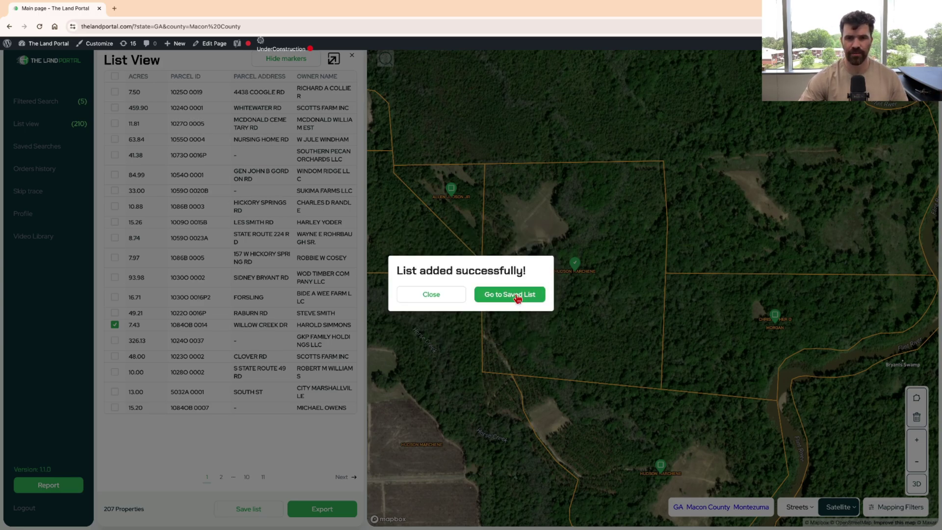
left_click(516, 296)
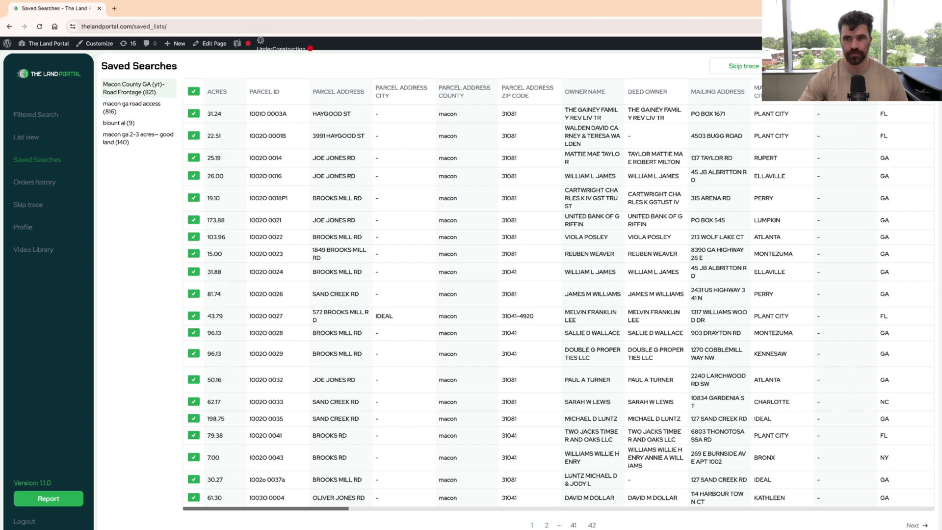
Step: Review the export order confirmation for the Macon County GA (yt)- Road Frontage list and close it without ordering
left_click(785, 66)
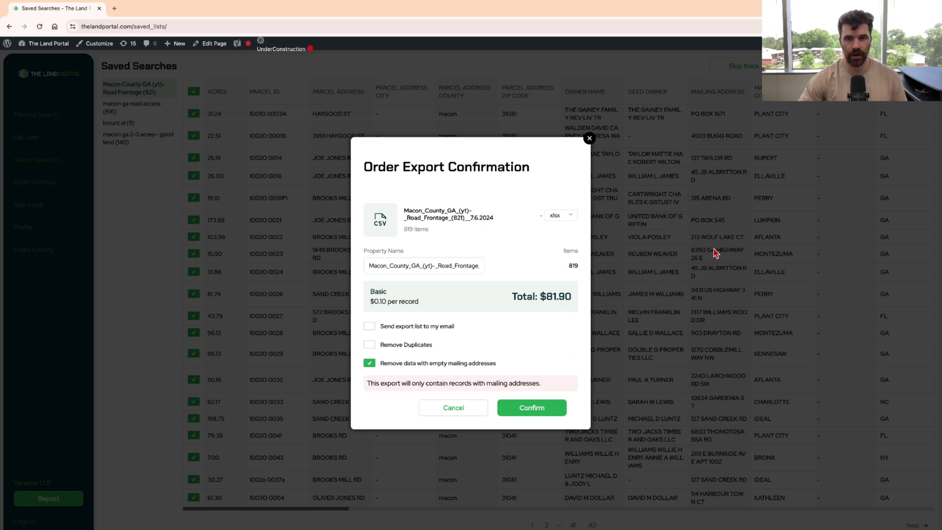
left_click(589, 139)
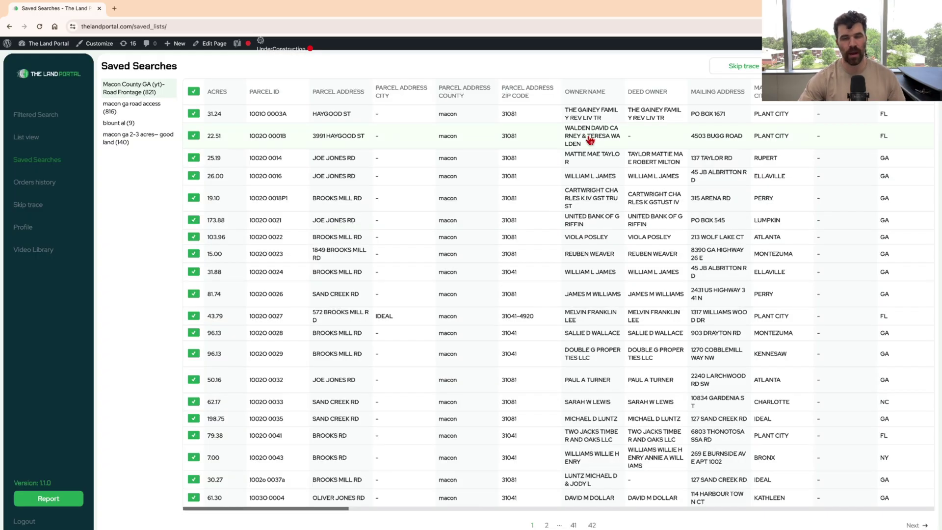